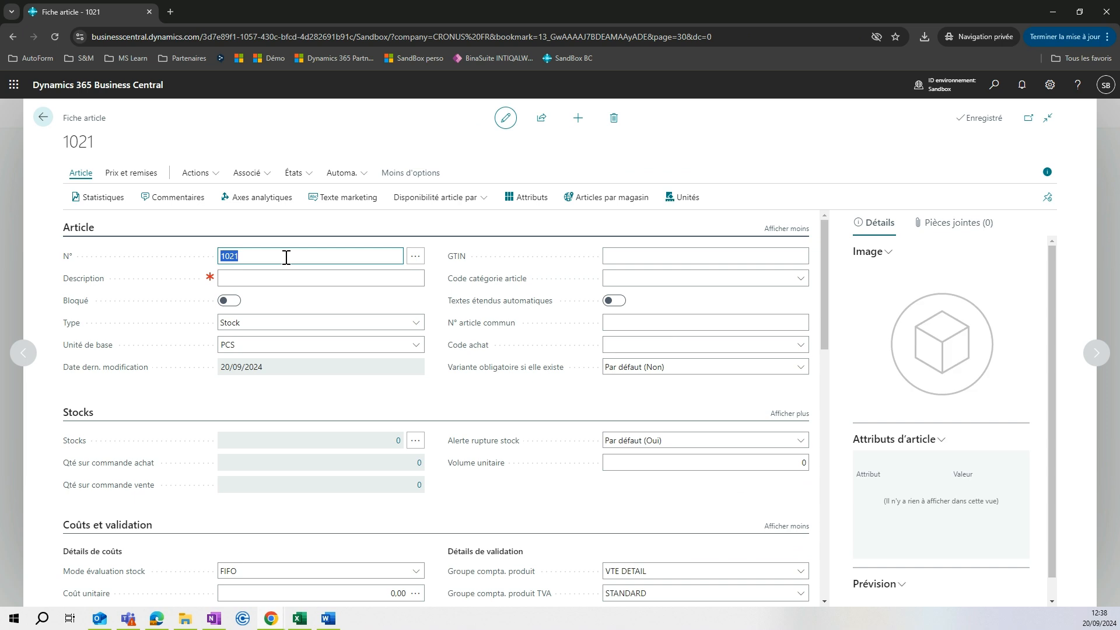
# - Enter "Chaise Noir FARE 360°" as the description of item 1021
pyautogui.click(286, 278)
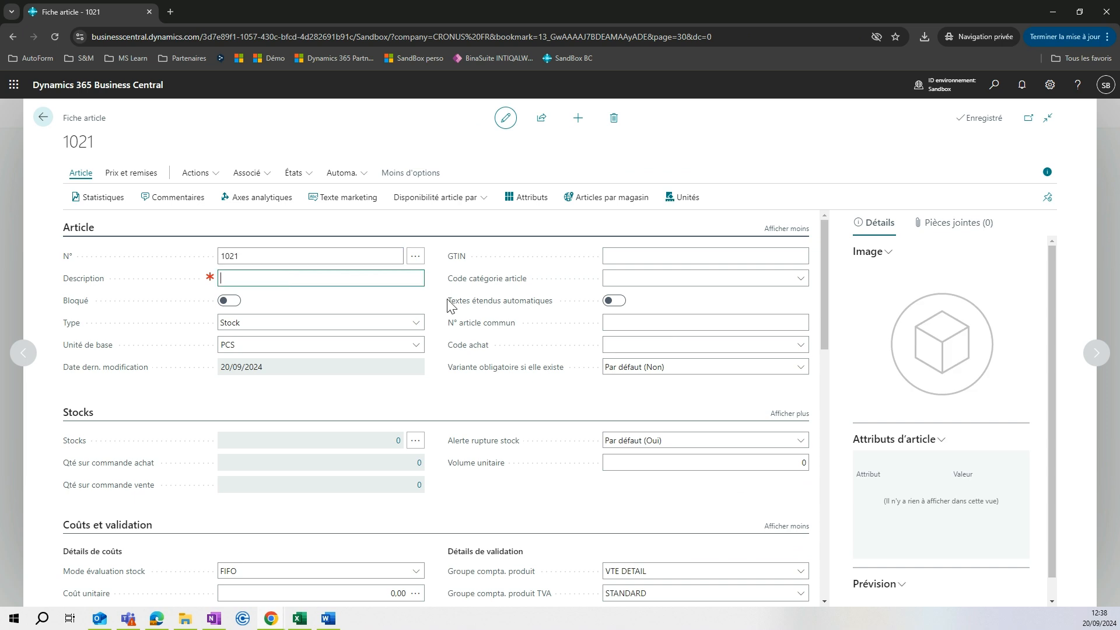
pyautogui.write('Chaise Noir FARE 360')
pyautogui.click(93, 328)
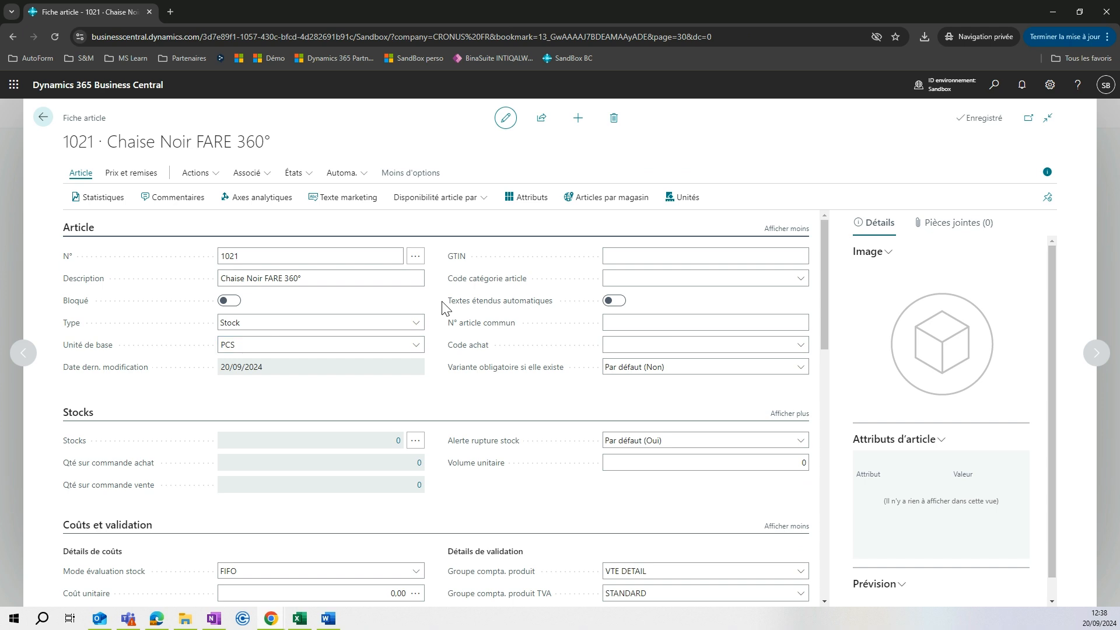
# - Set the item's costing method (Mode évaluation stock) to Moyenne
pyautogui.scroll(-3, 442, 304)
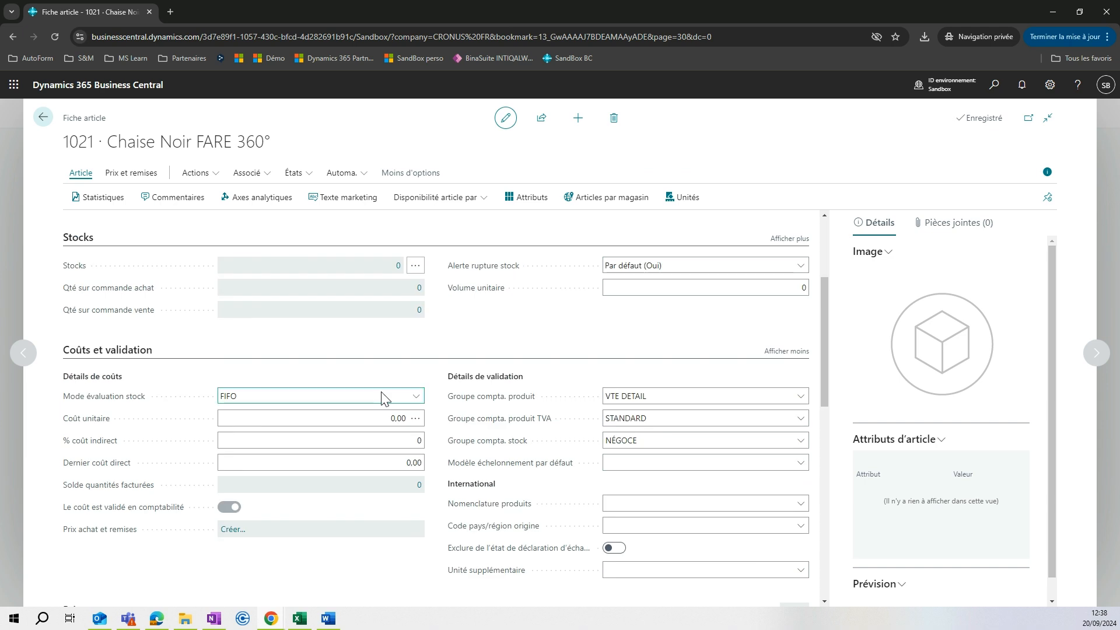
pyautogui.click(411, 398)
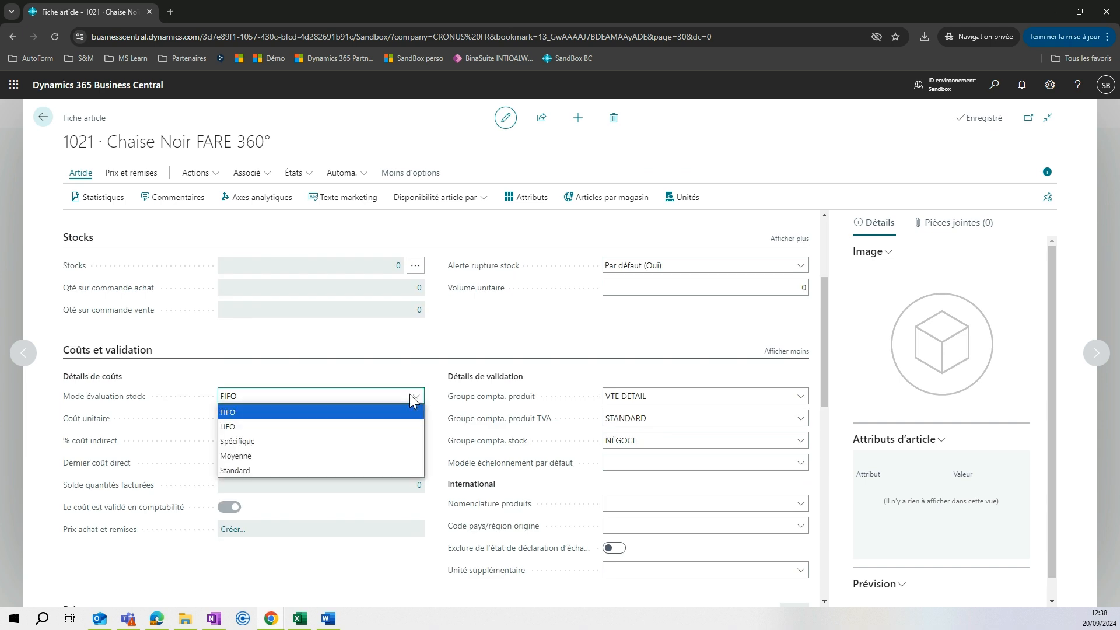
pyautogui.click(304, 458)
pyautogui.click(315, 399)
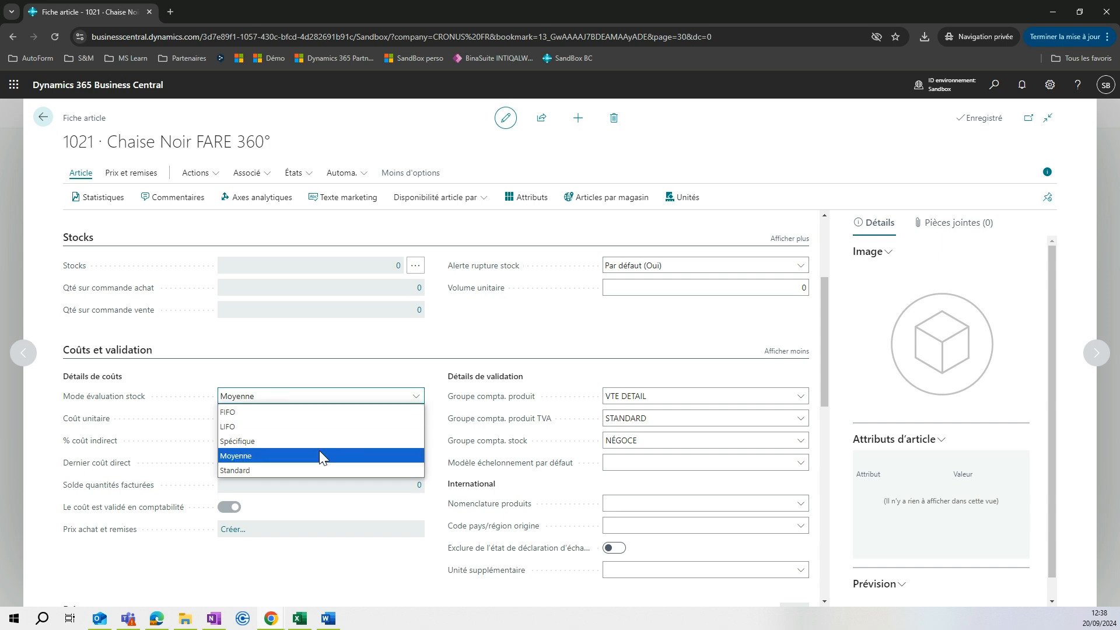
pyautogui.click(440, 417)
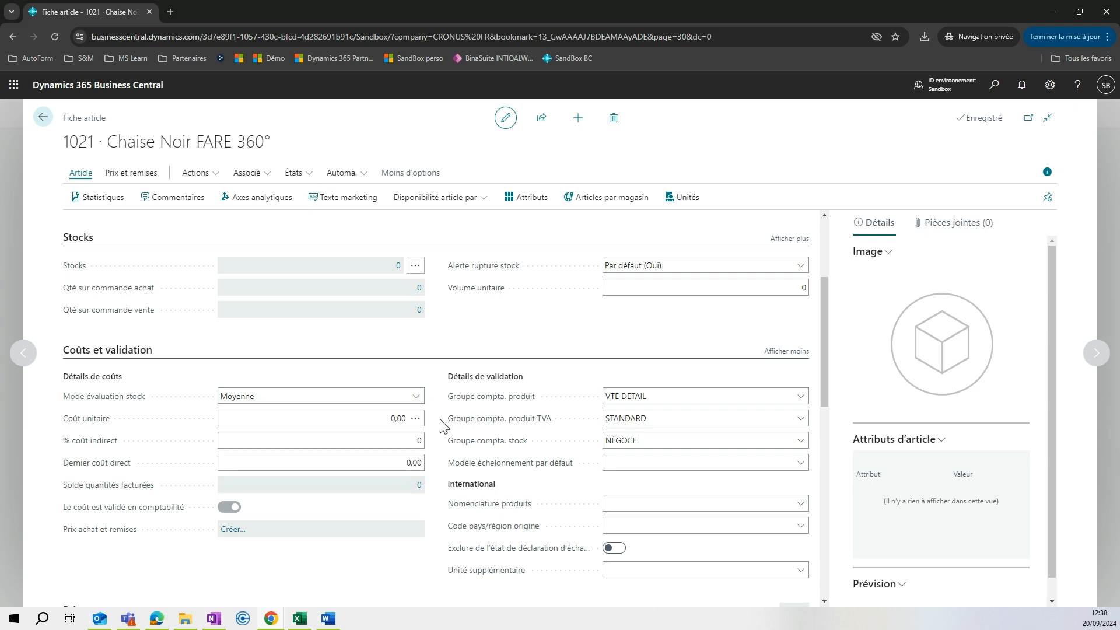
# - Review the codes available for the item's product posting group (Groupe compta. produit)
pyautogui.click(659, 393)
pyautogui.click(801, 397)
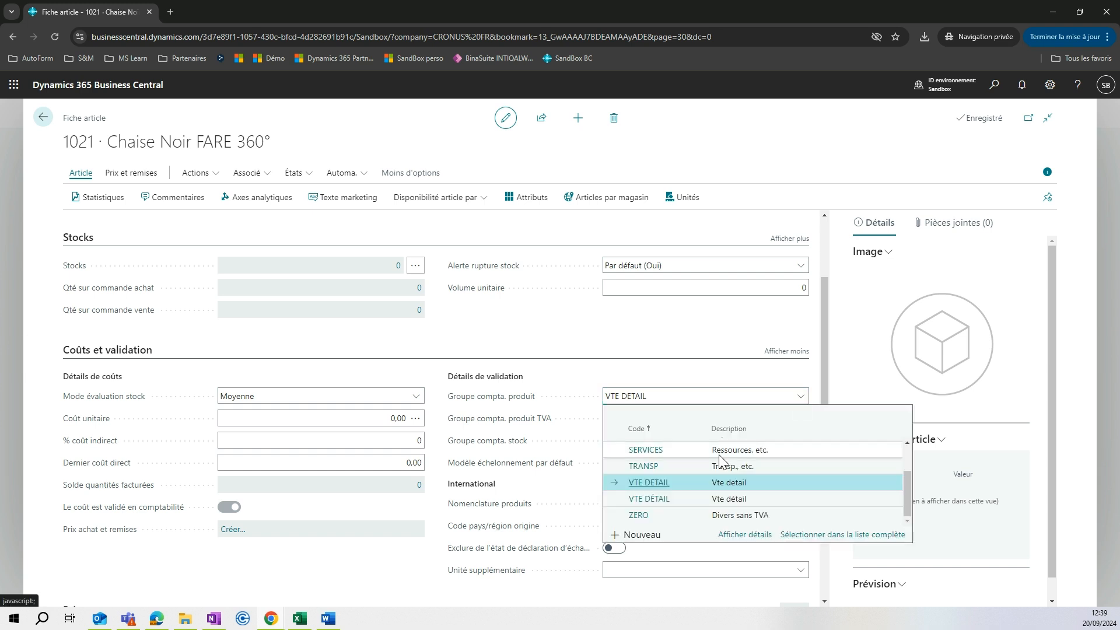
pyautogui.scroll(1, 720, 459)
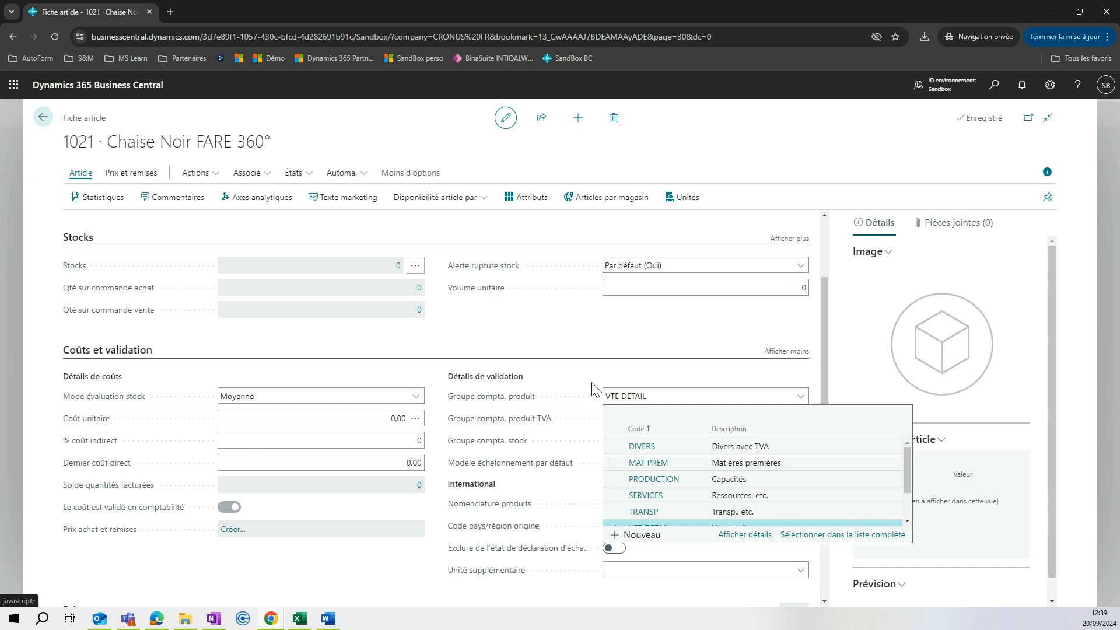
pyautogui.click(559, 389)
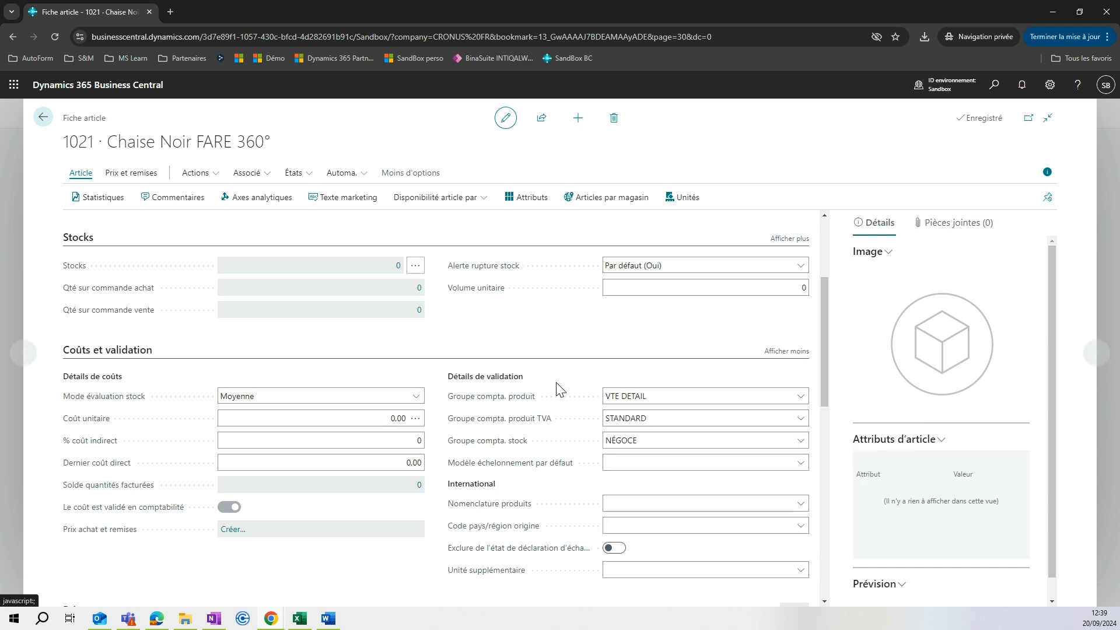
# - Set the item's replenishment system (Système réappro.) to Assemblage with a lead time of 1J
pyautogui.scroll(-2, 446, 393)
pyautogui.scroll(-3, 447, 393)
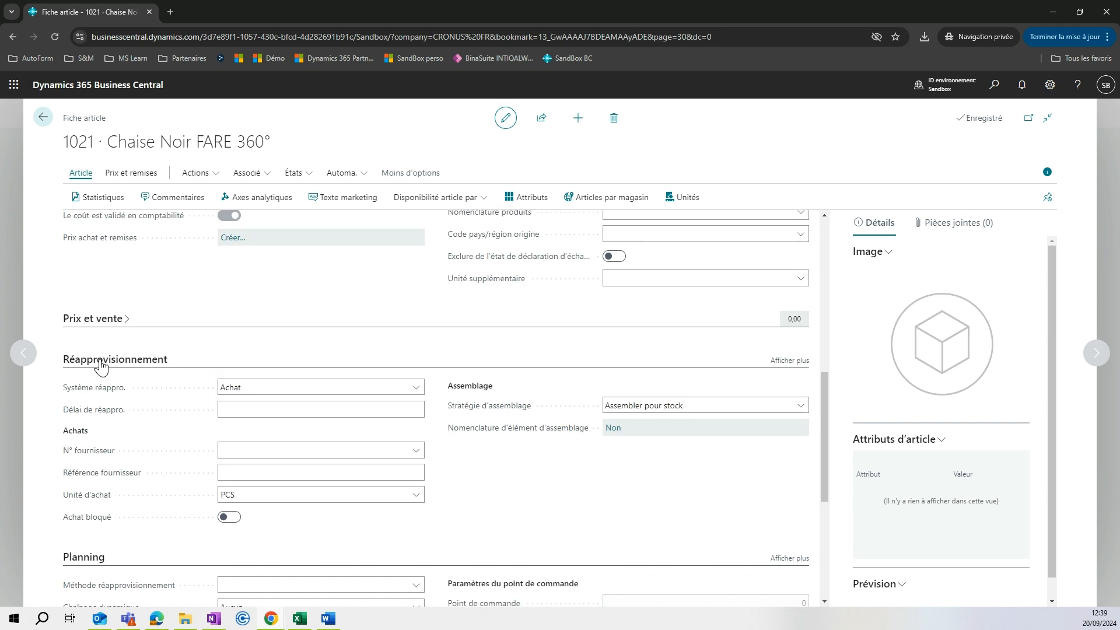
pyautogui.moveTo(105, 392)
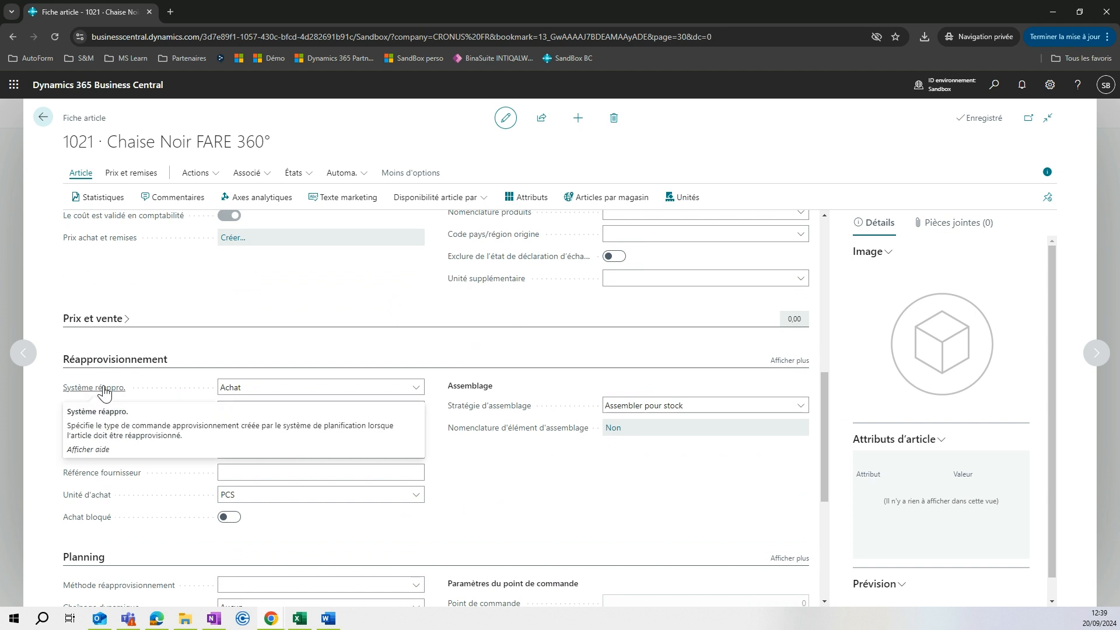
pyautogui.click(253, 395)
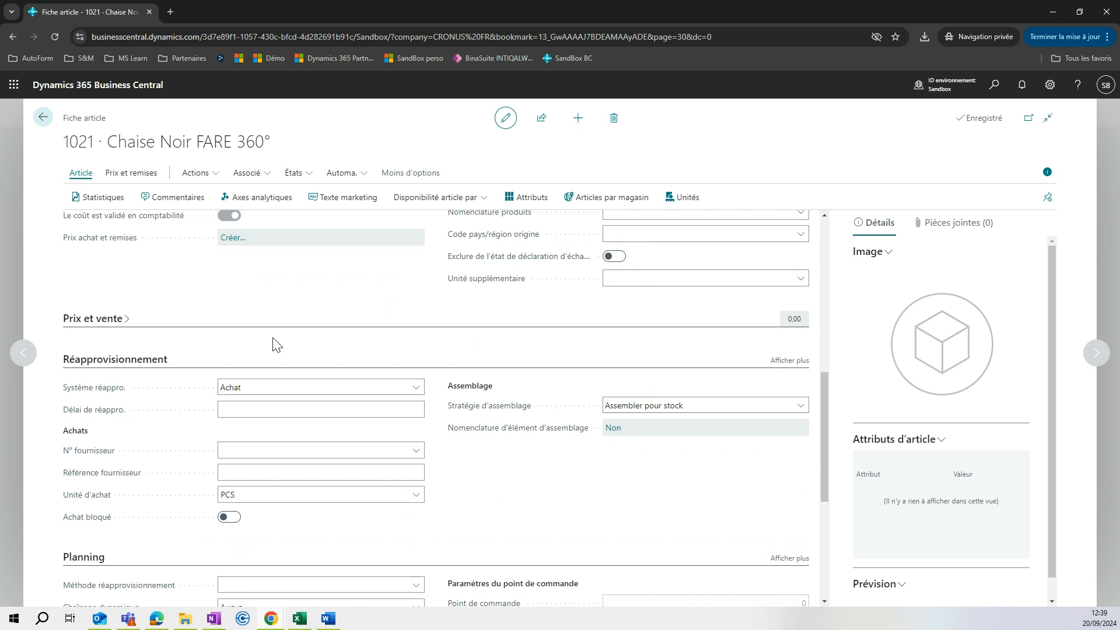
pyautogui.click(316, 386)
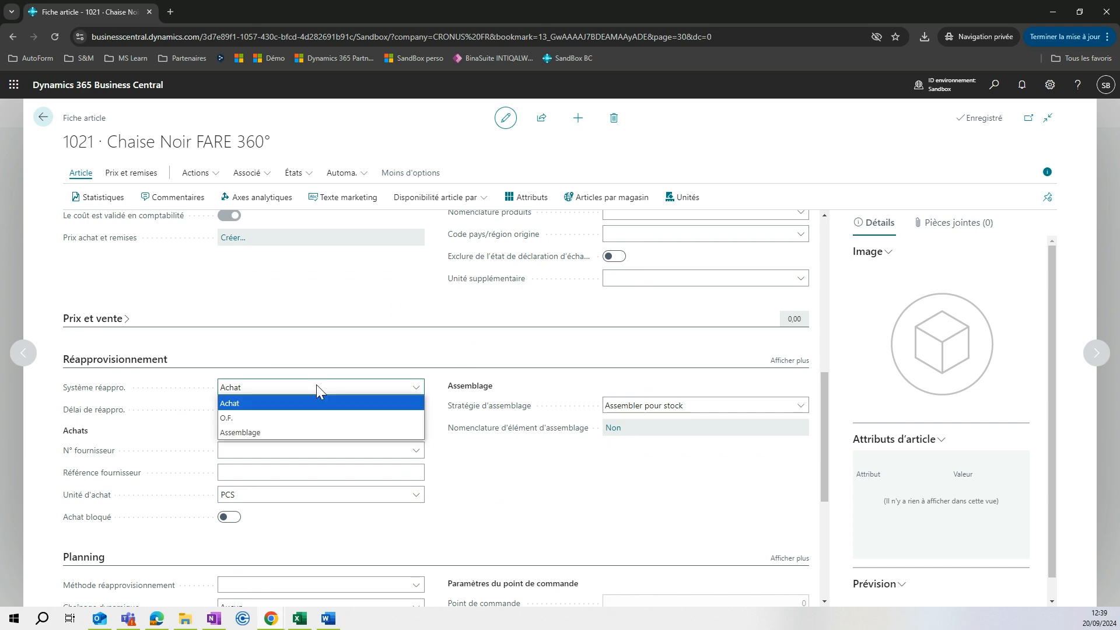
pyautogui.click(292, 413)
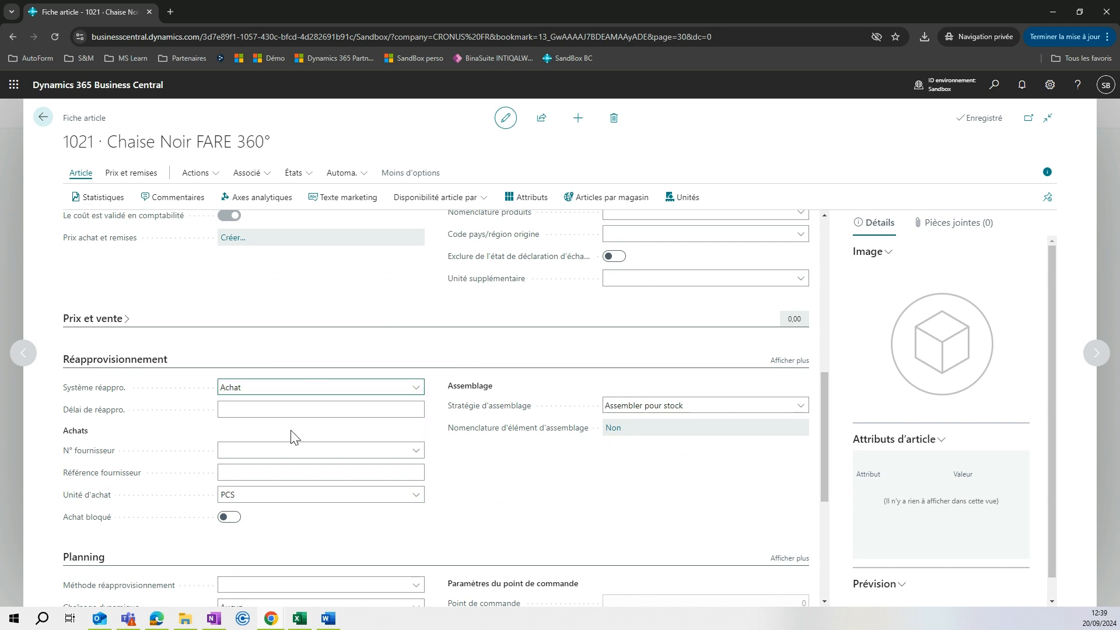
pyautogui.click(314, 411)
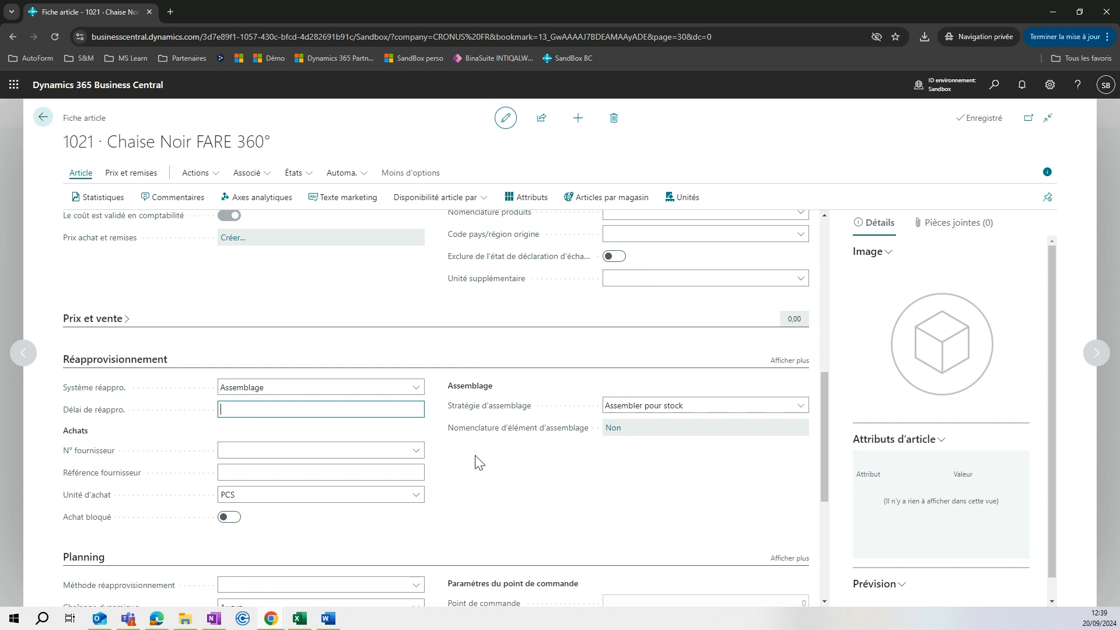
pyautogui.write('1J')
pyautogui.click(430, 458)
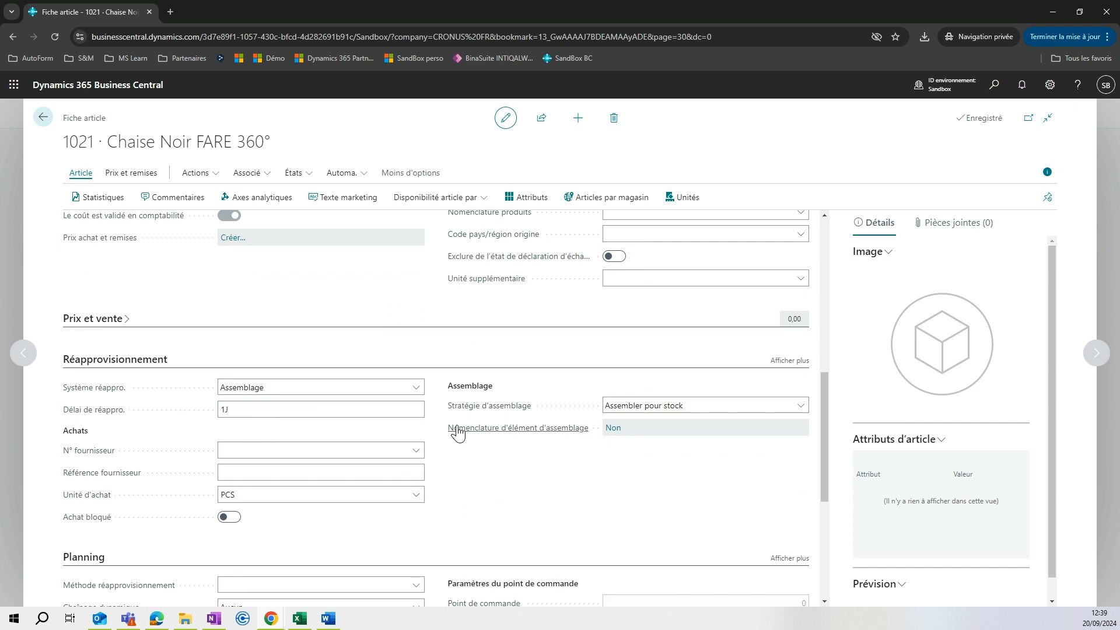
# - Choose Assembler pour stock as the item's assembly policy (Stratégie d'assemblage), after comparing it with Assembler pour commande
pyautogui.moveTo(472, 439)
pyautogui.click(685, 406)
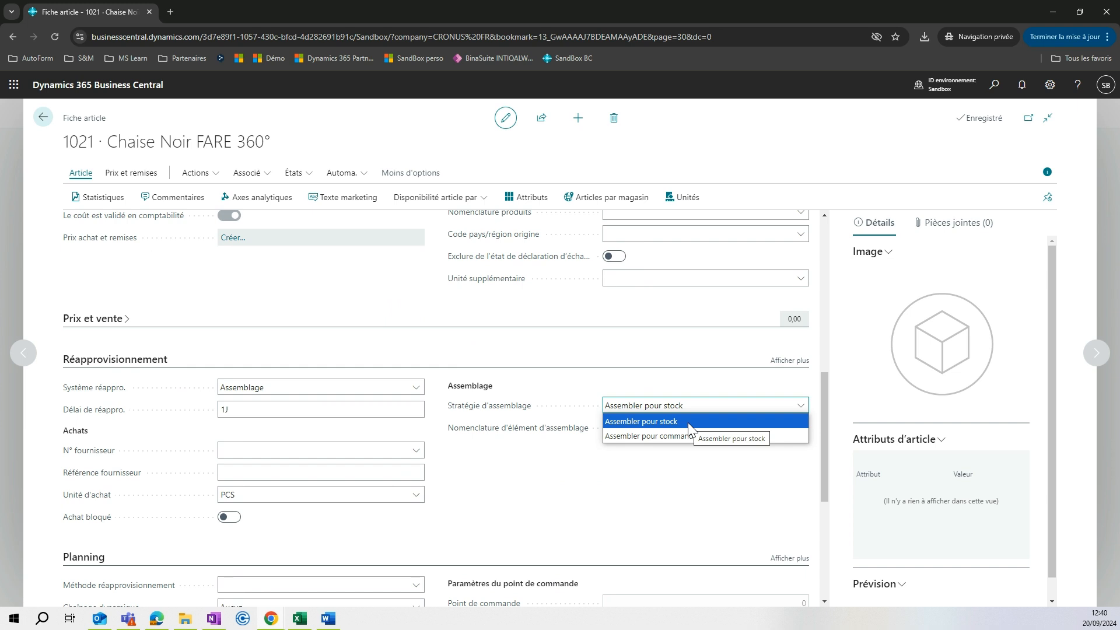
pyautogui.click(687, 422)
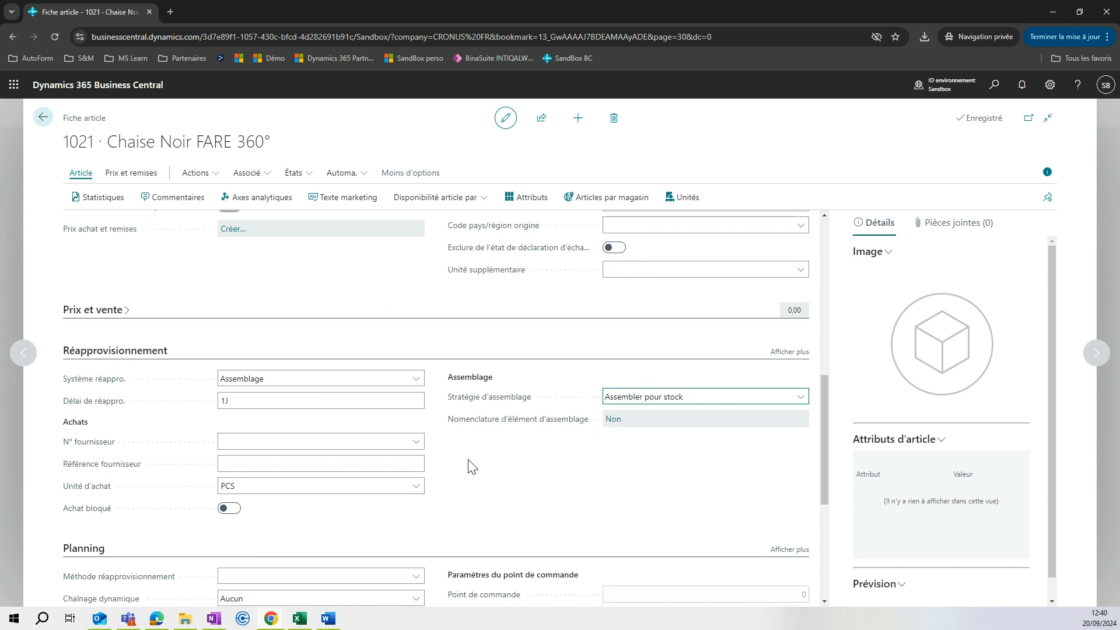
pyautogui.scroll(-1, 471, 466)
pyautogui.scroll(1, 744, 389)
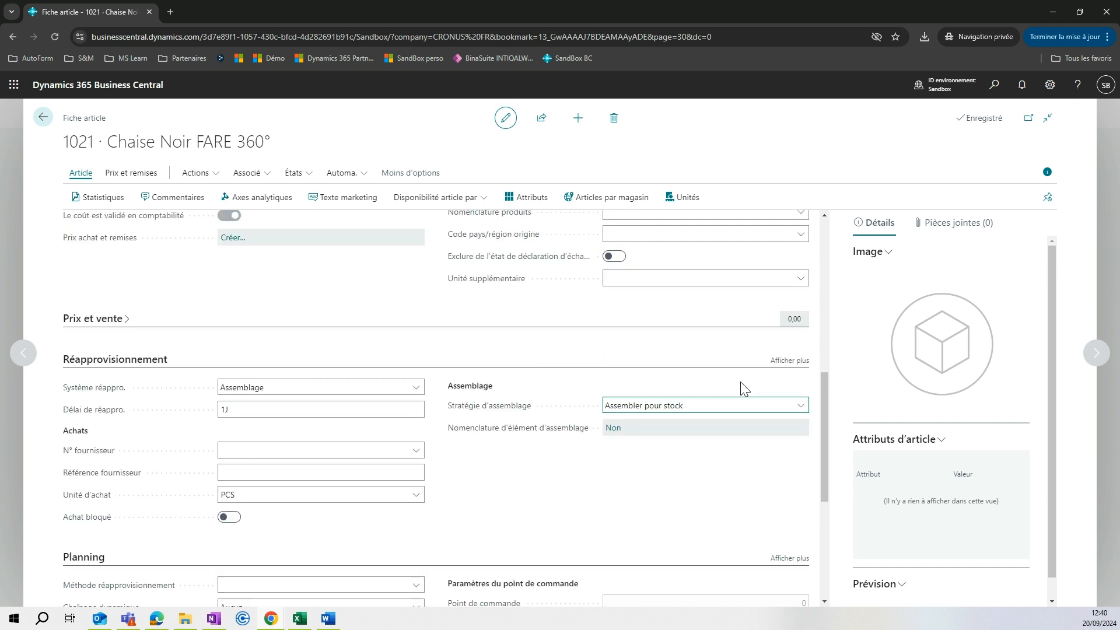
pyautogui.click(743, 404)
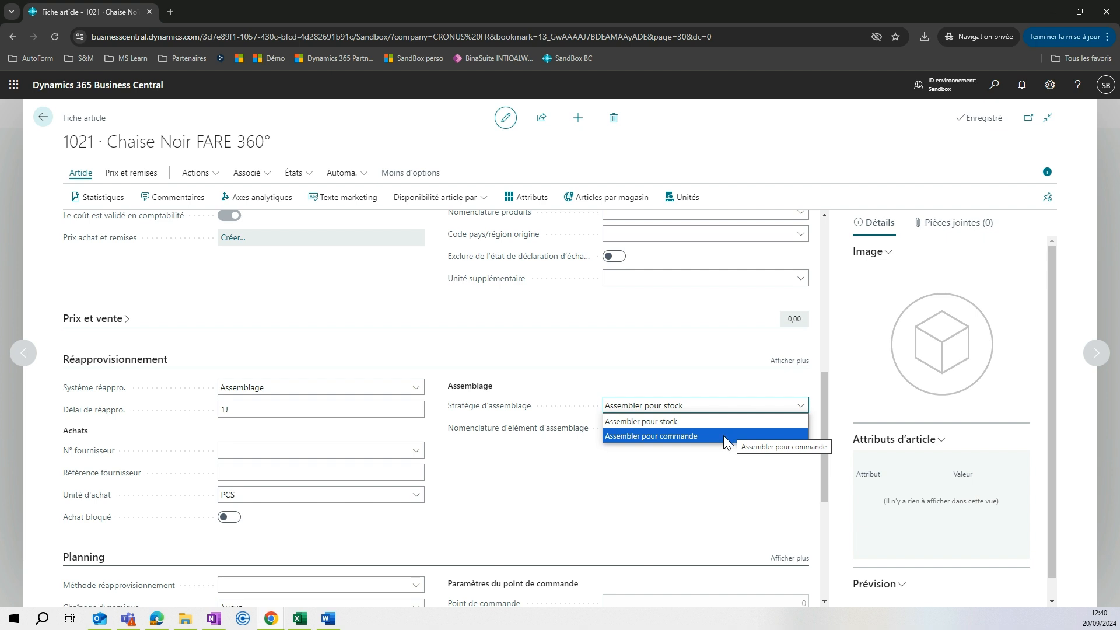
pyautogui.click(622, 422)
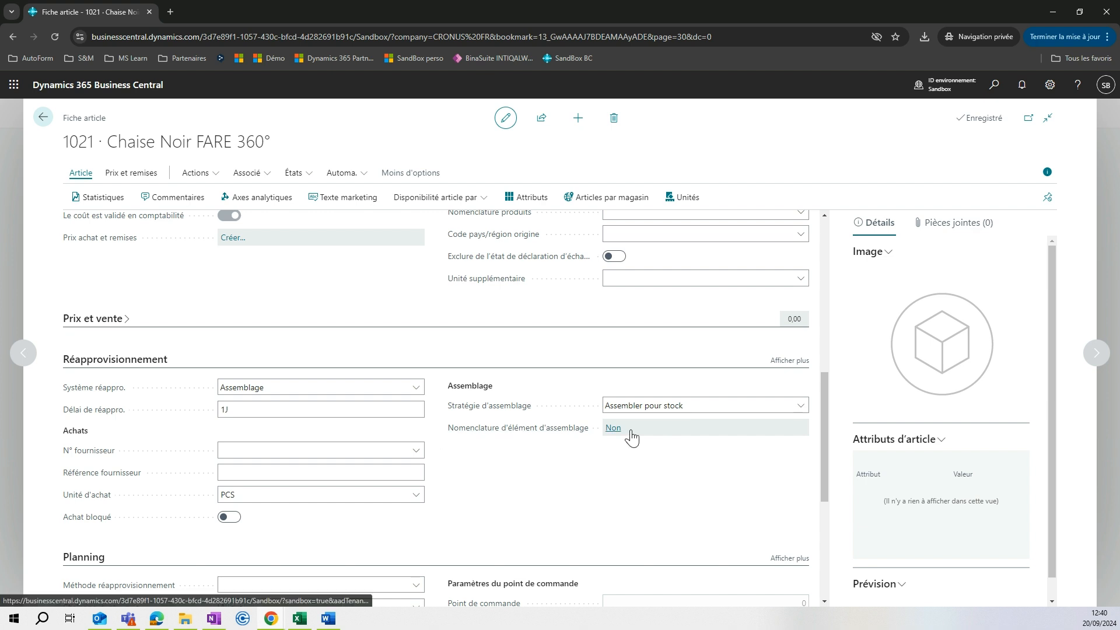
pyautogui.moveTo(532, 436)
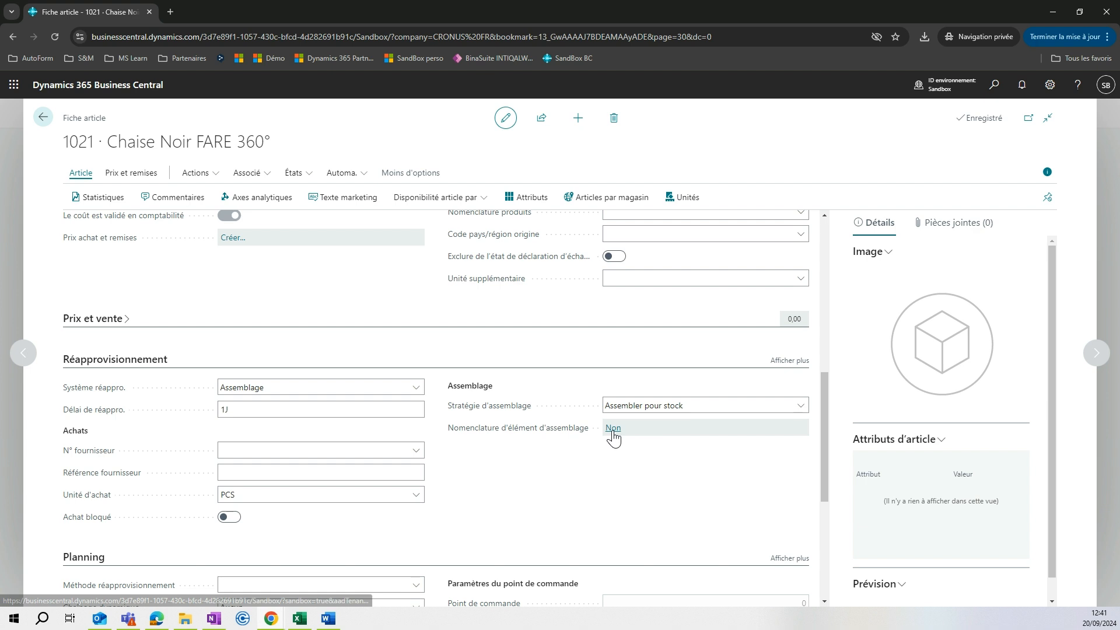
pyautogui.click(264, 170)
pyautogui.moveTo(284, 219)
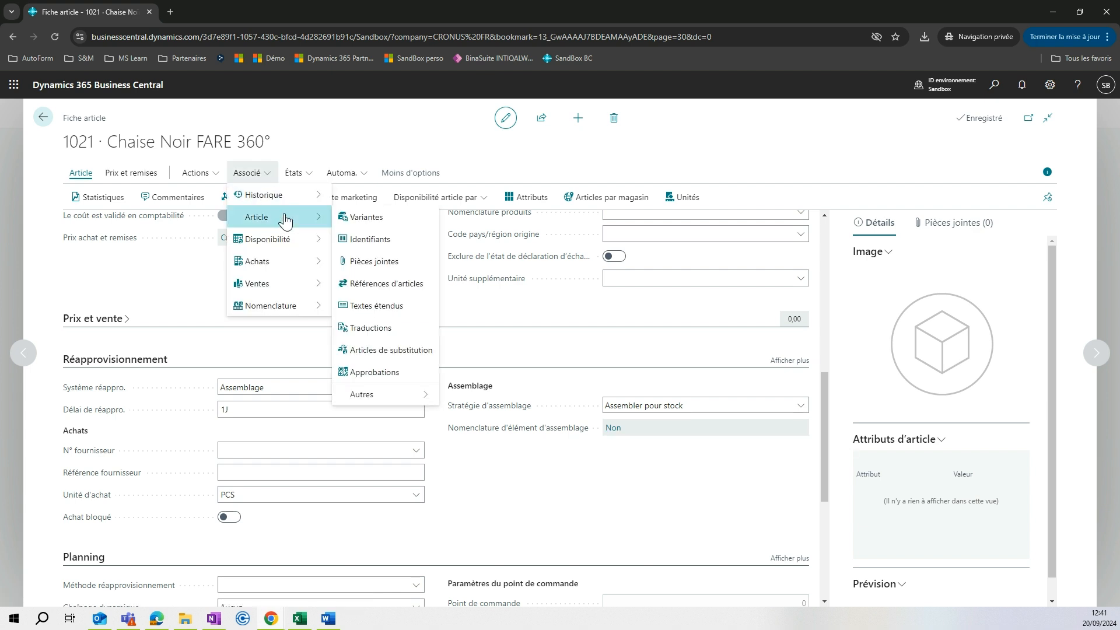
pyautogui.moveTo(295, 312)
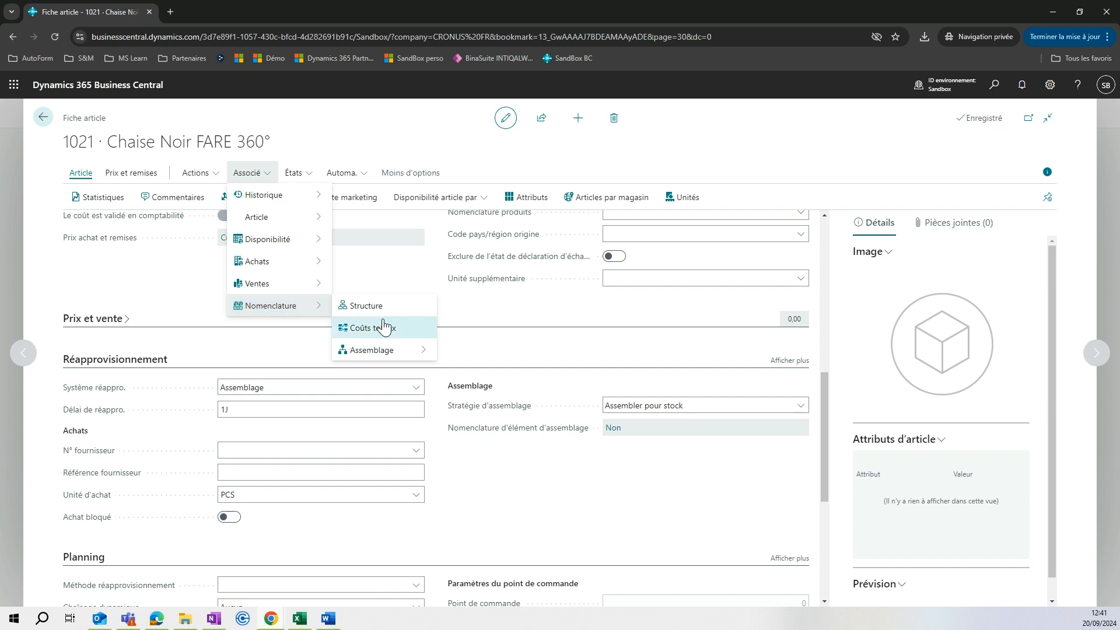
pyautogui.moveTo(428, 353)
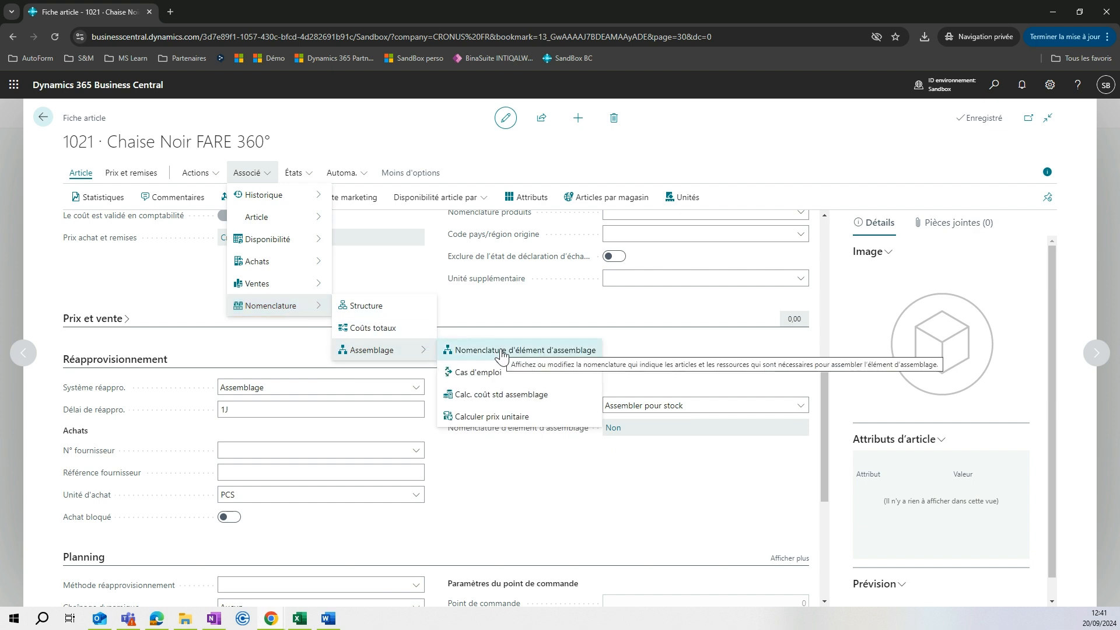
pyautogui.click(582, 472)
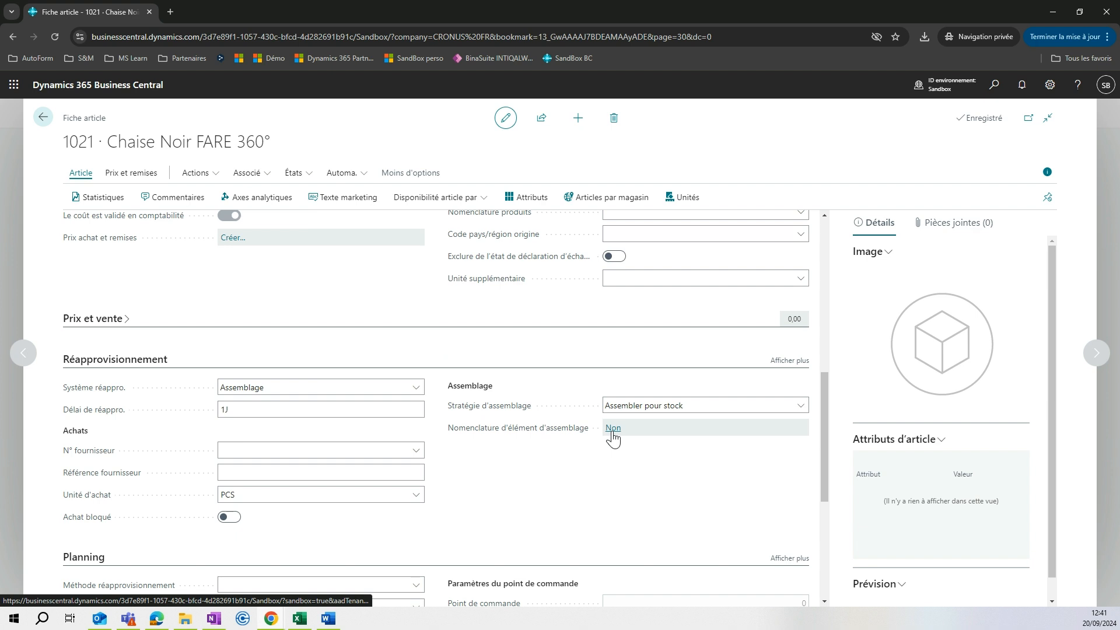
# - Open the chair's assembly BOM and add an Article component line for ASS-CHF-0001, Siège noir - FARE 360°, with quantity 1
pyautogui.click(613, 428)
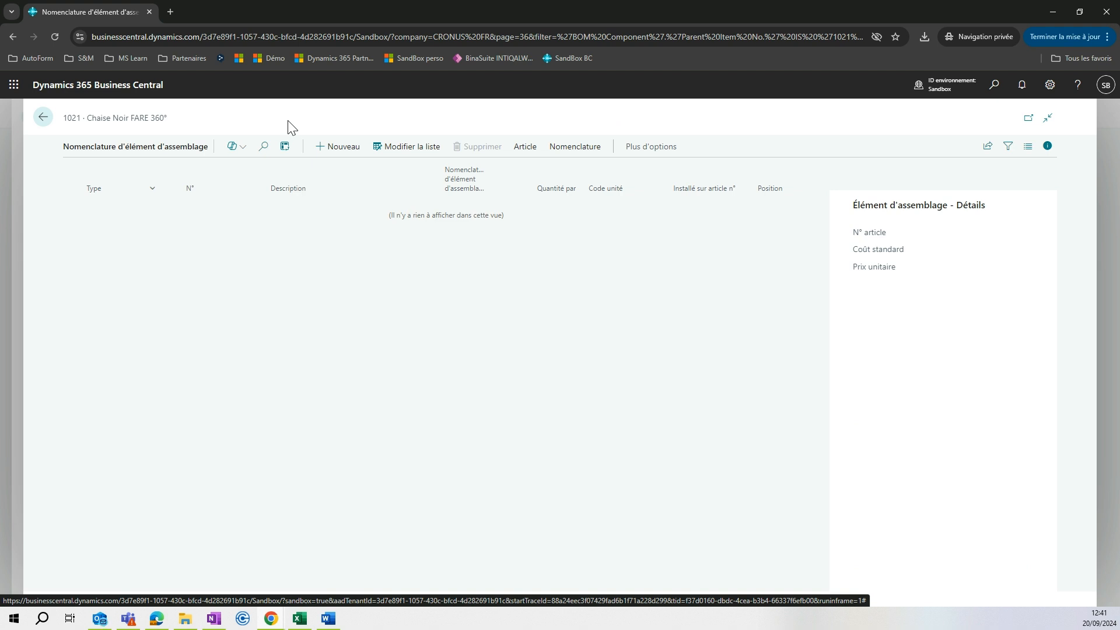
pyautogui.click(348, 150)
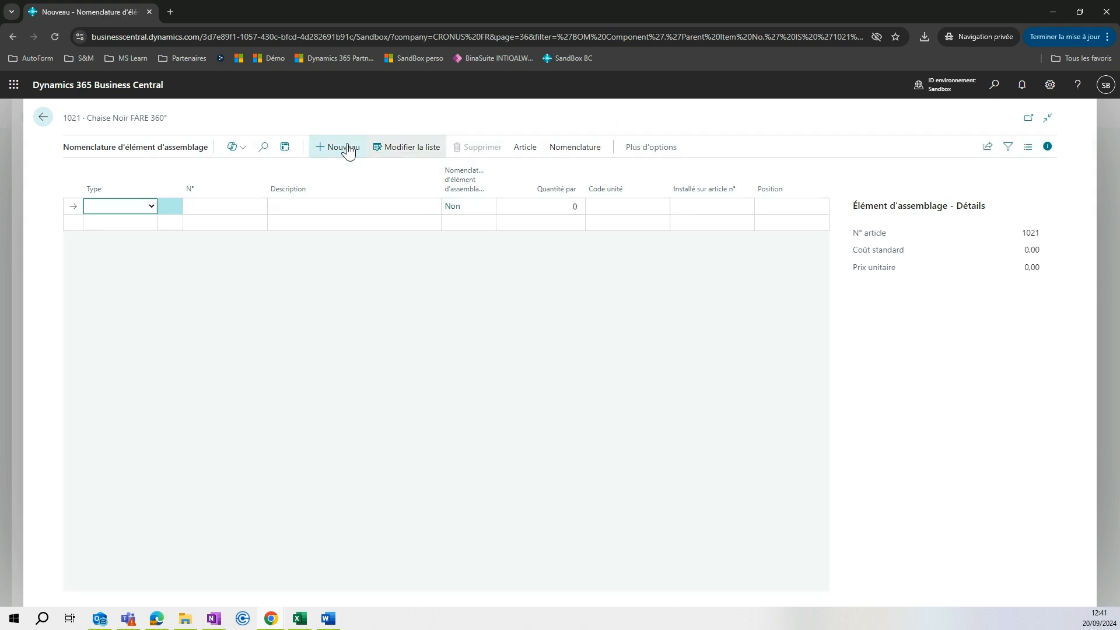
pyautogui.click(153, 212)
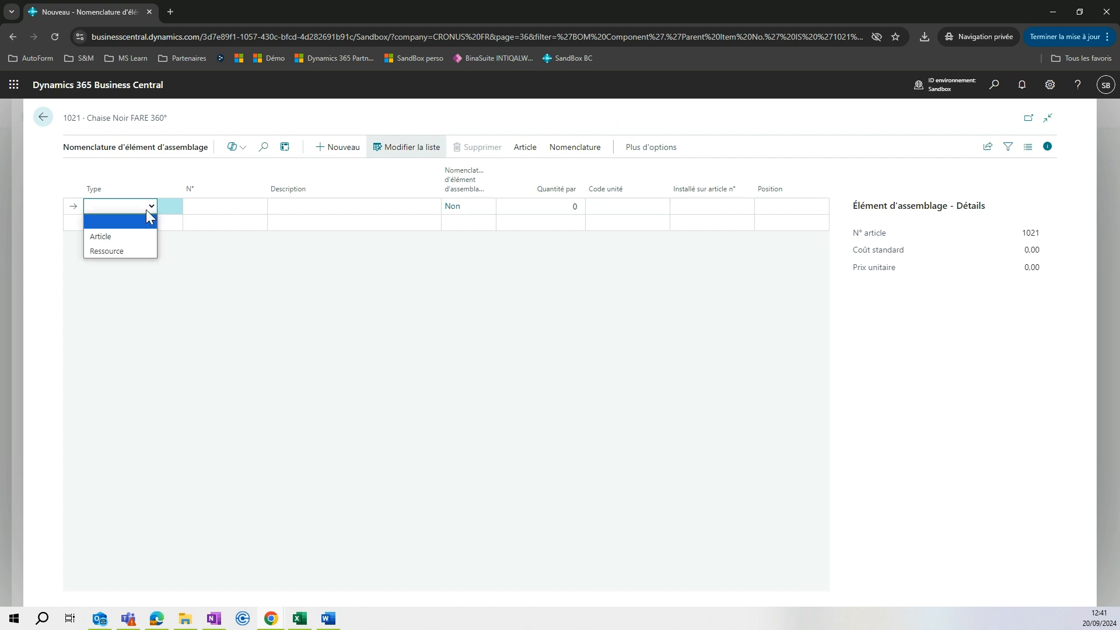
pyautogui.click(130, 239)
pyautogui.click(241, 206)
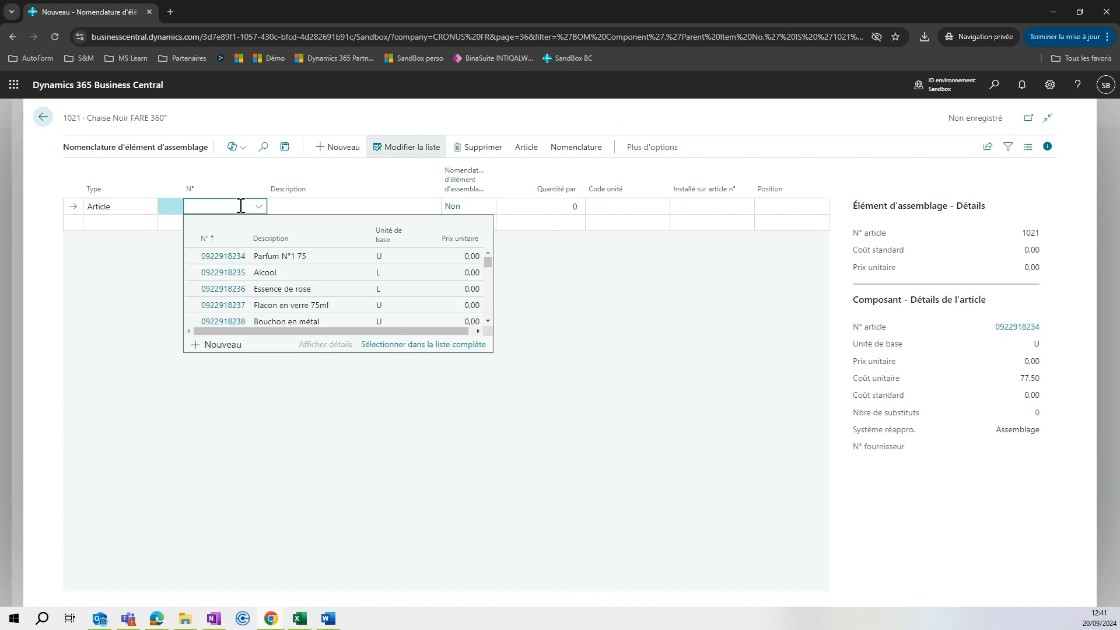
pyautogui.write('ass-')
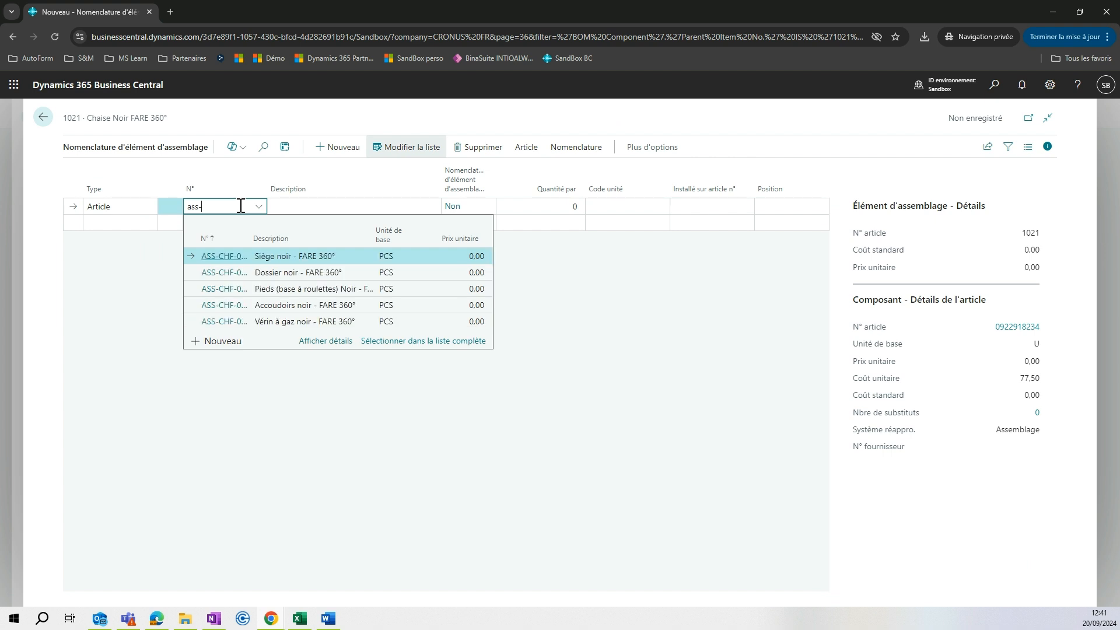
pyautogui.click(310, 260)
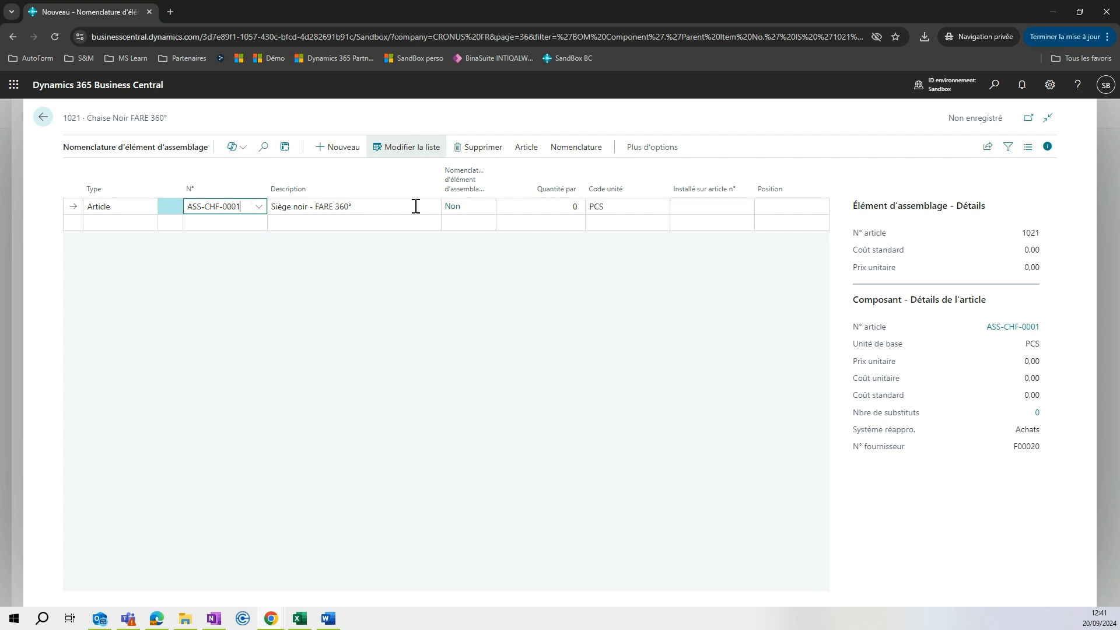
pyautogui.click(546, 208)
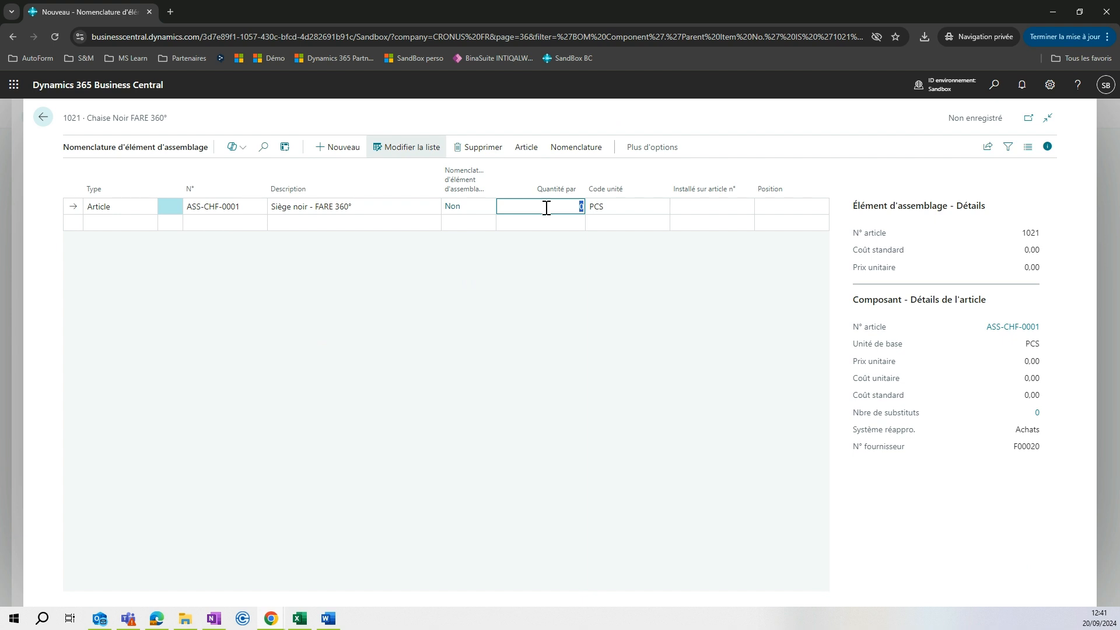
pyautogui.write('1')
pyautogui.press('Down')
# - Add an Article component line for ASS-CHF-0002, Dossier noir - FARE 360°, with quantity 1 to the assembly BOM
pyautogui.click(126, 224)
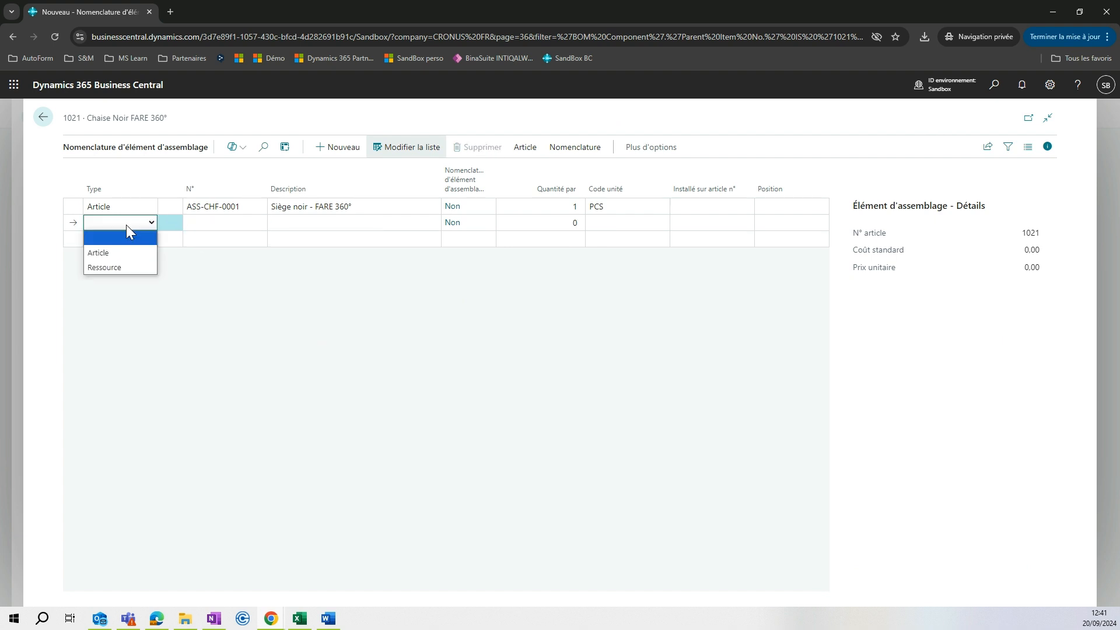
pyautogui.click(110, 252)
pyautogui.click(221, 224)
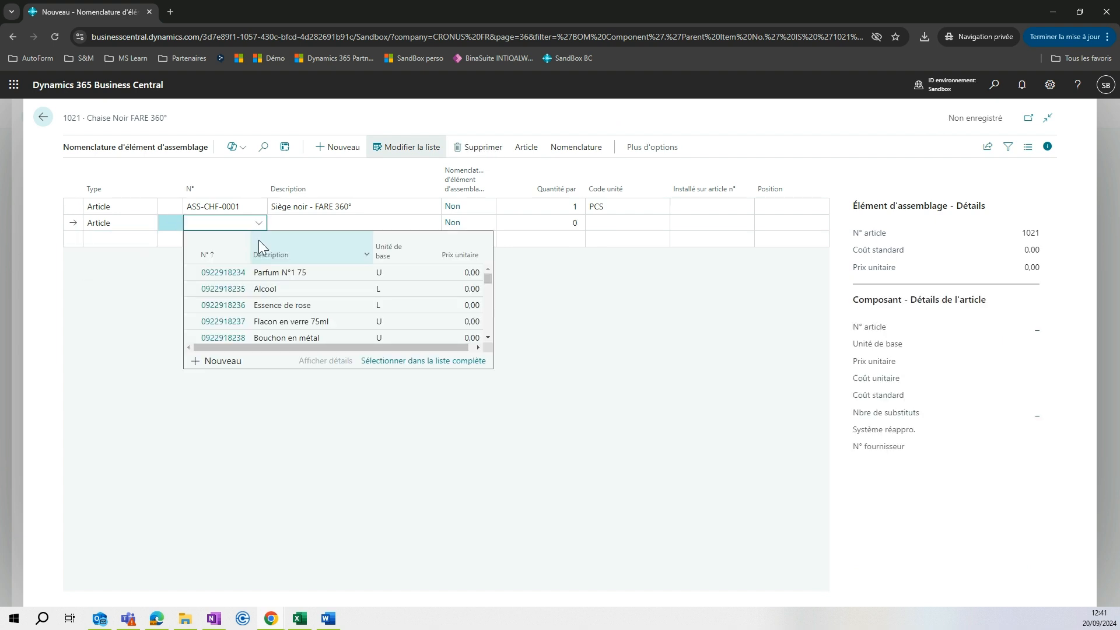
pyautogui.write('ass')
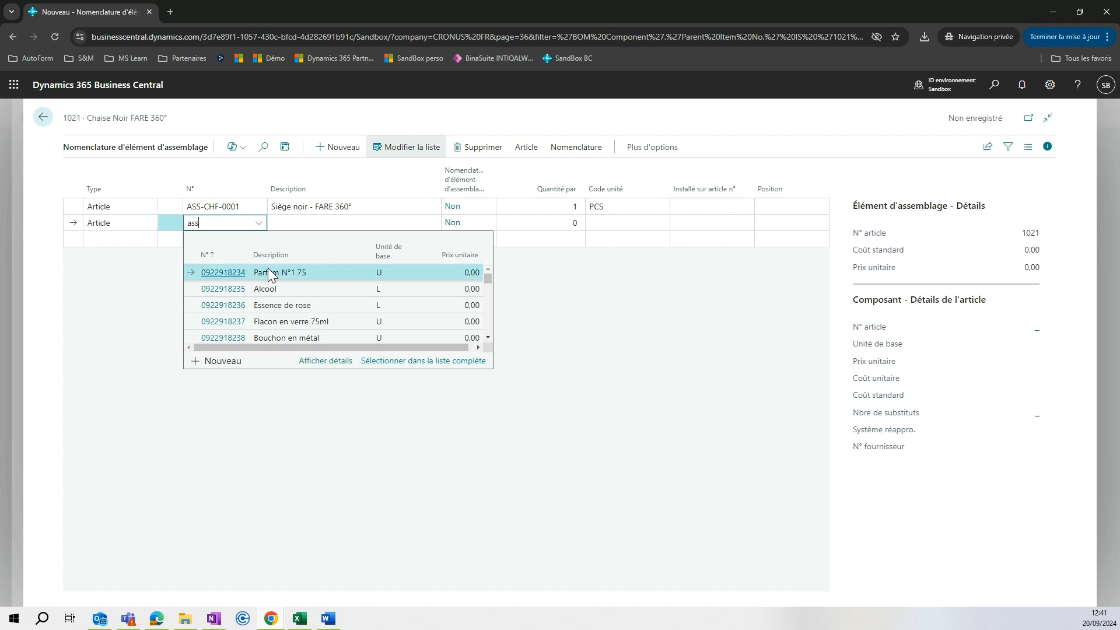
pyautogui.click(304, 290)
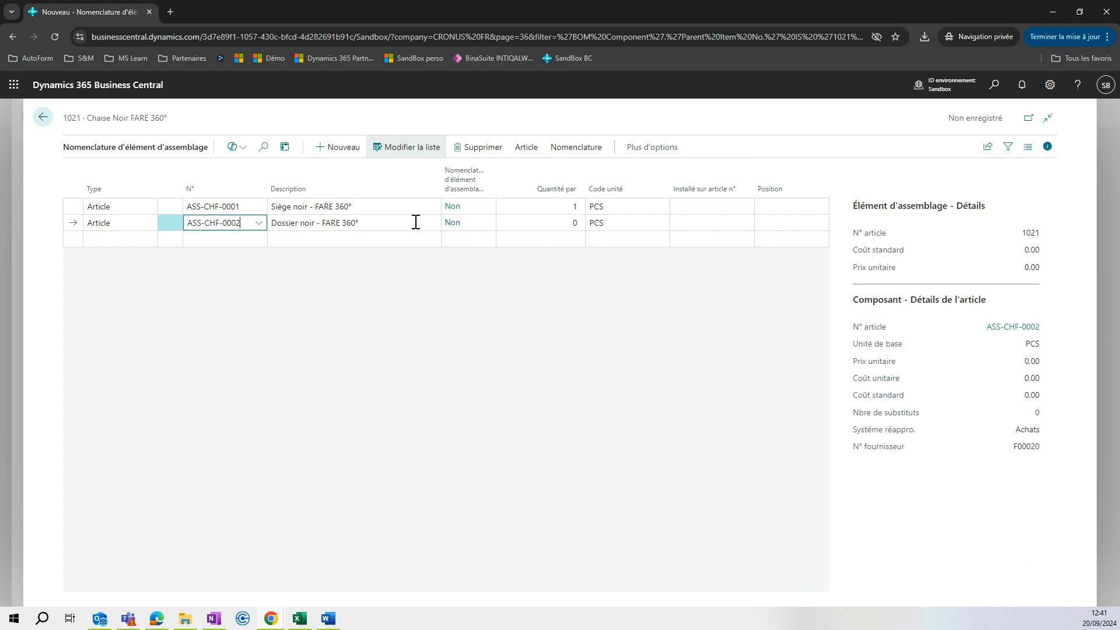
pyautogui.click(538, 224)
pyautogui.write('1')
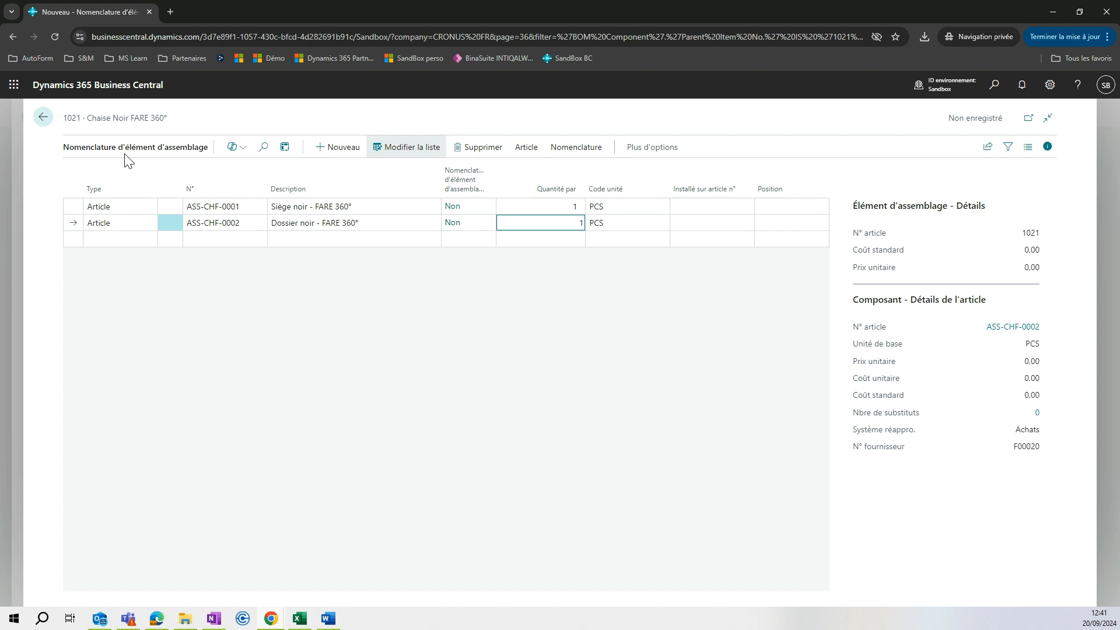
# - Add an Article component line for ASS-CHF-0003, Pieds (base à roulettes) Noir - FARE 360°, with quantity 1
pyautogui.click(135, 239)
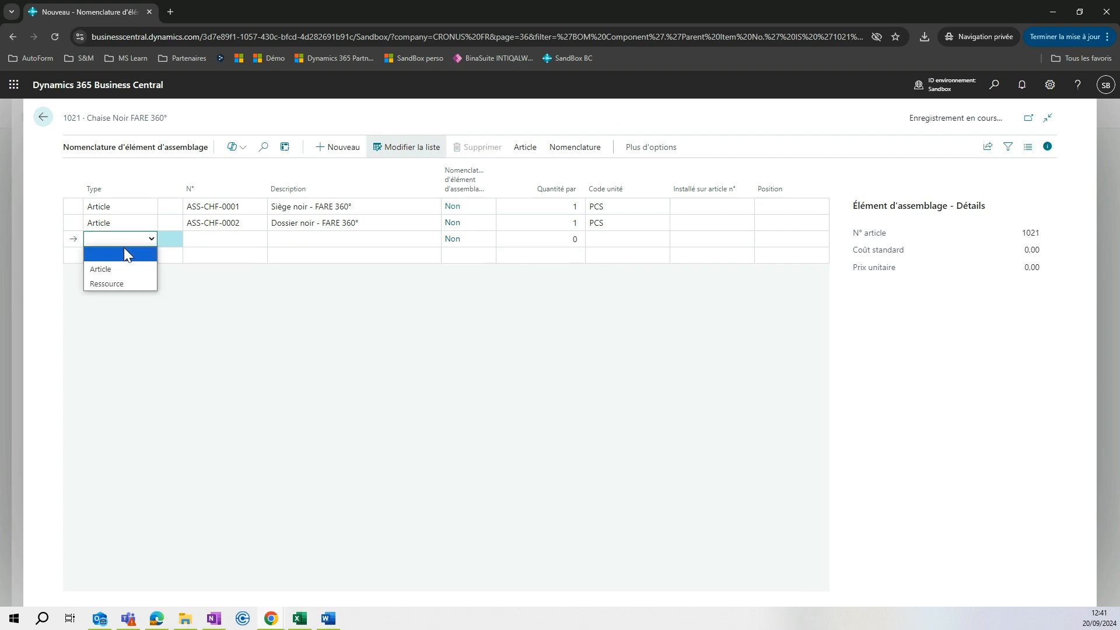
pyautogui.click(101, 269)
pyautogui.click(223, 239)
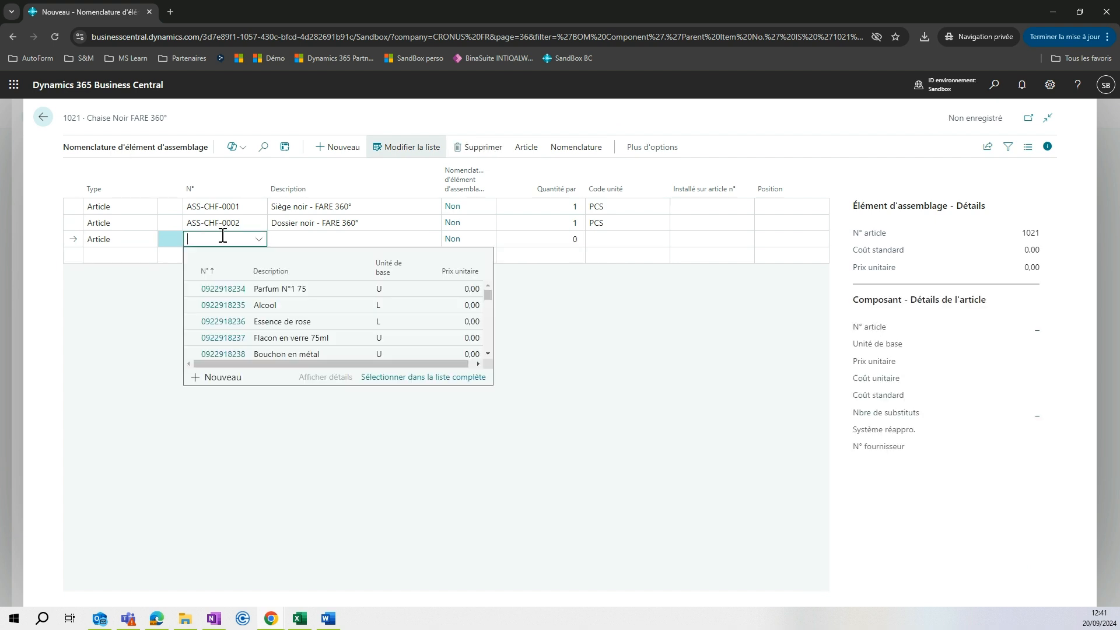
pyautogui.write('ass')
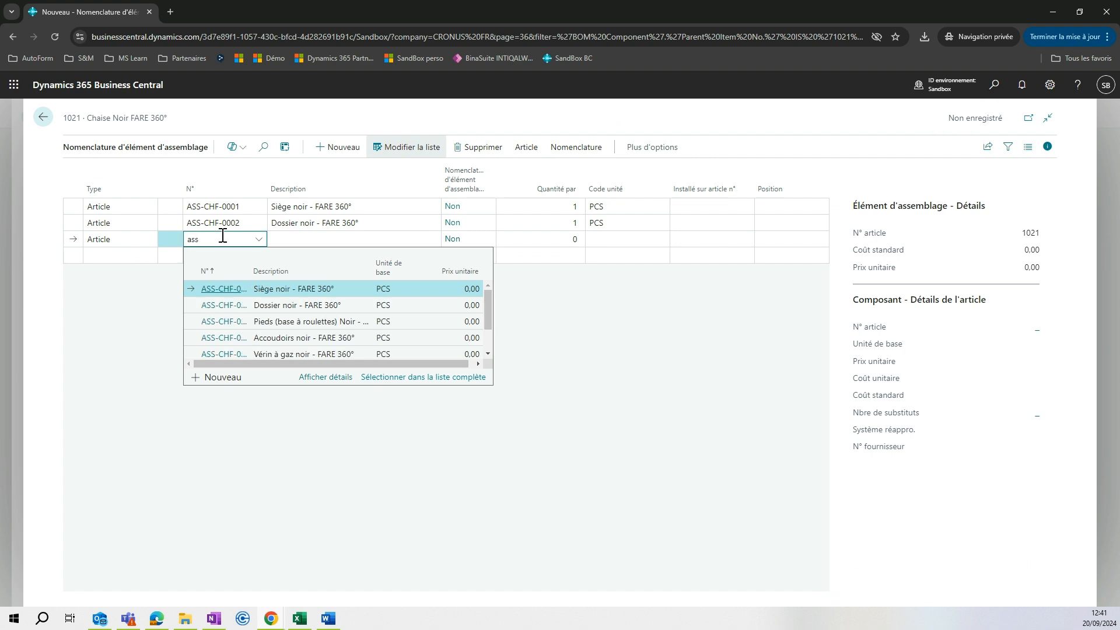
pyautogui.click(278, 321)
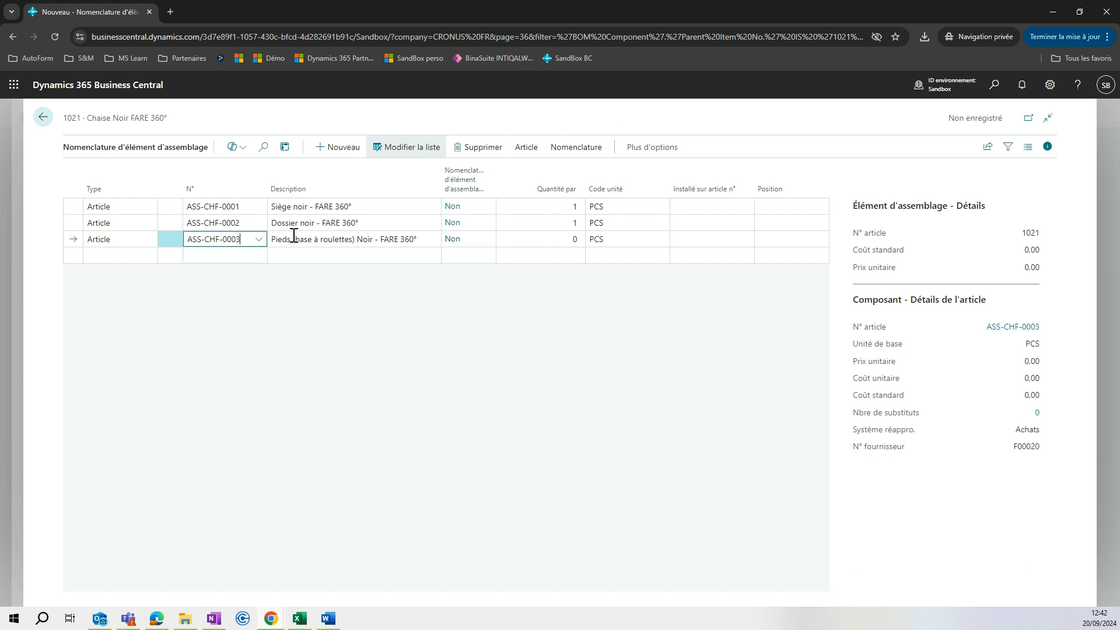
pyautogui.click(529, 235)
pyautogui.write('1')
# - Add an Article component line for ASS-CHF-0004, Accoudoirs noir - FARE 360°, with quantity 2
pyautogui.click(121, 257)
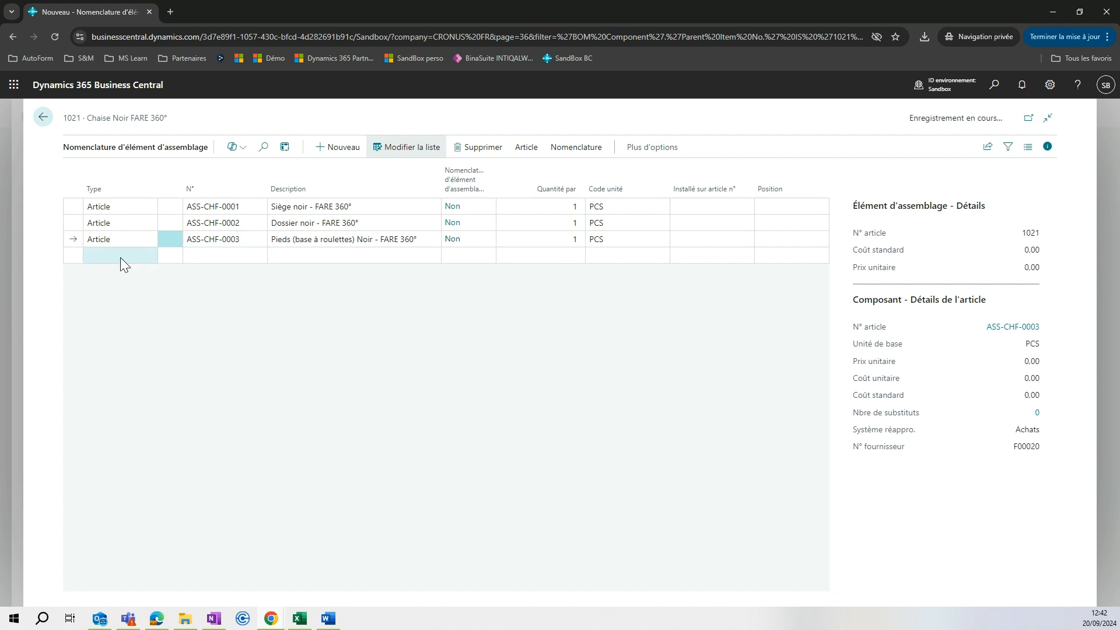
pyautogui.click(120, 257)
pyautogui.click(100, 285)
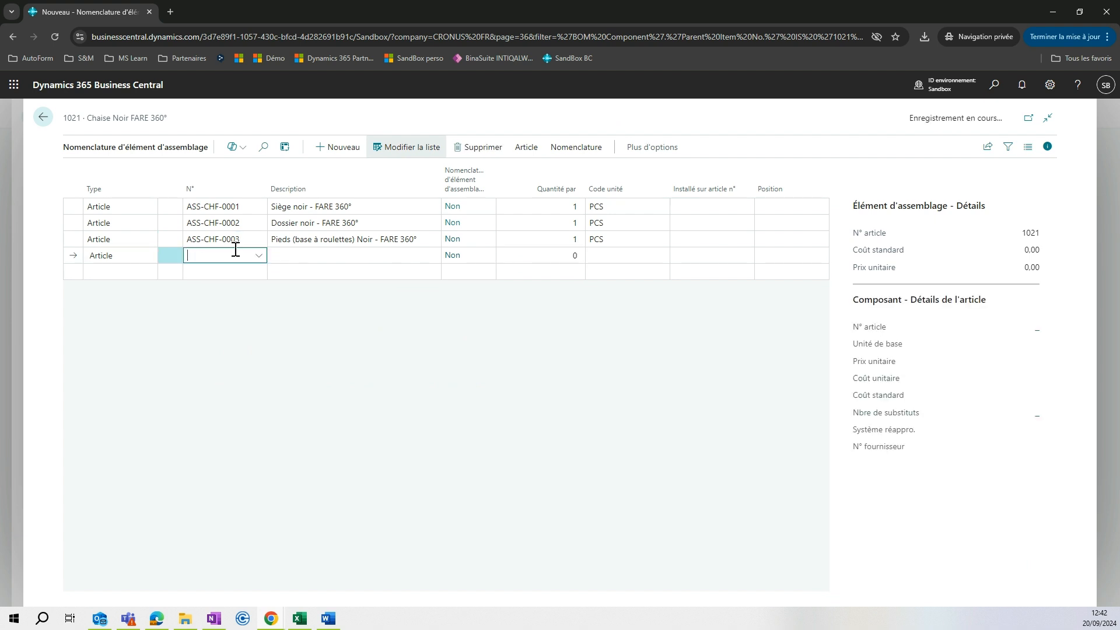
pyautogui.click(257, 256)
pyautogui.write('ass')
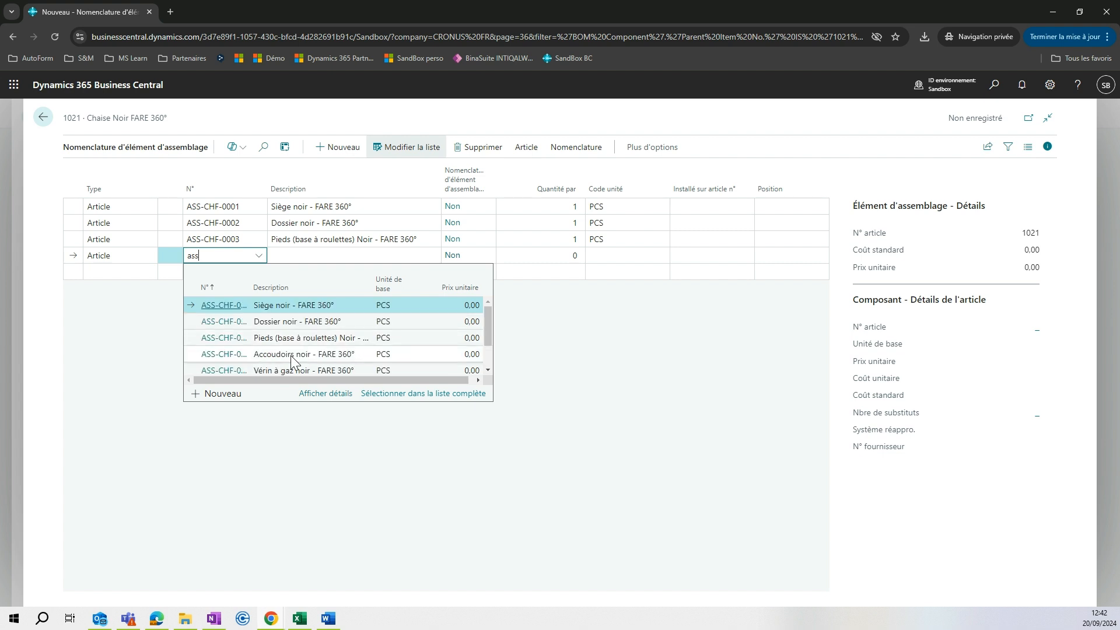
pyautogui.click(291, 355)
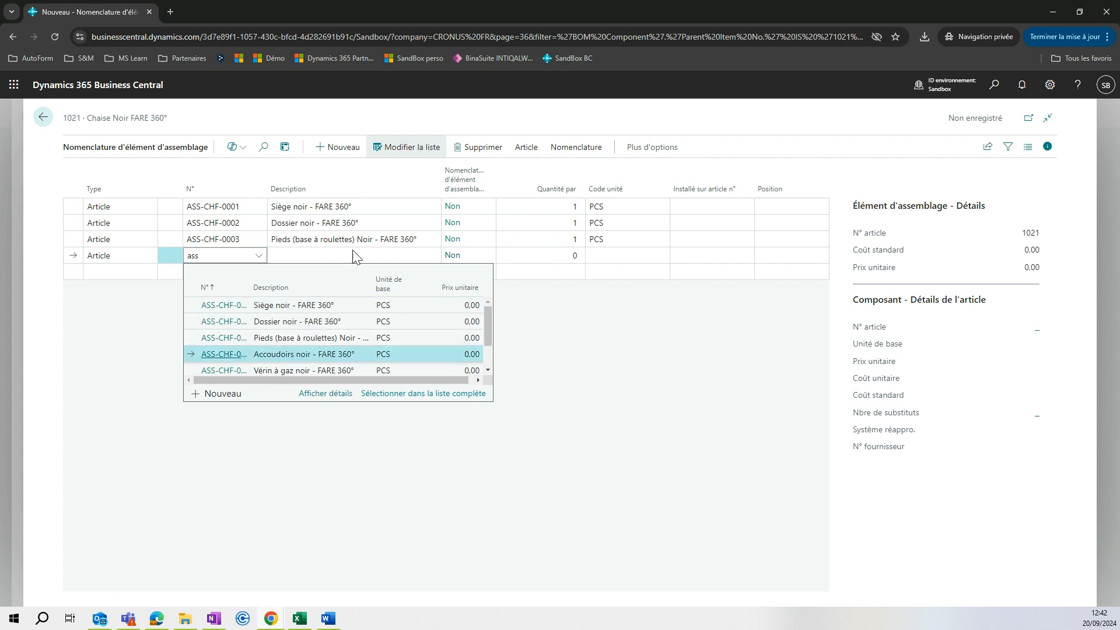
pyautogui.click(549, 254)
pyautogui.write('2')
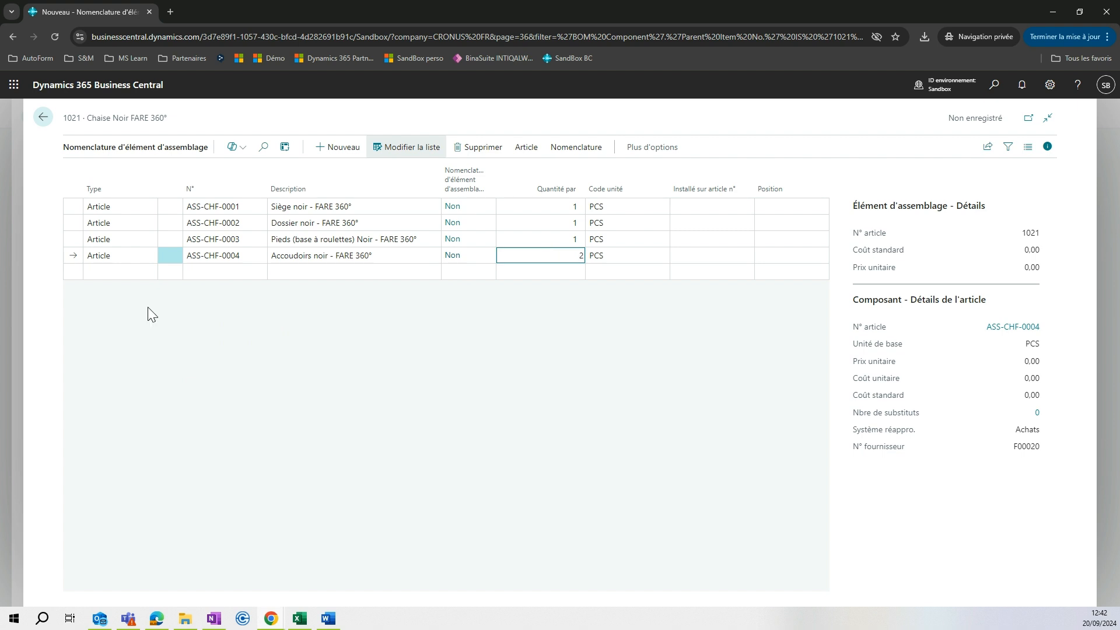
# - Add an Article component line for ASS-CHF-0005, Vérin à gaz noir - FARE 360°, with quantity 1
pyautogui.click(117, 272)
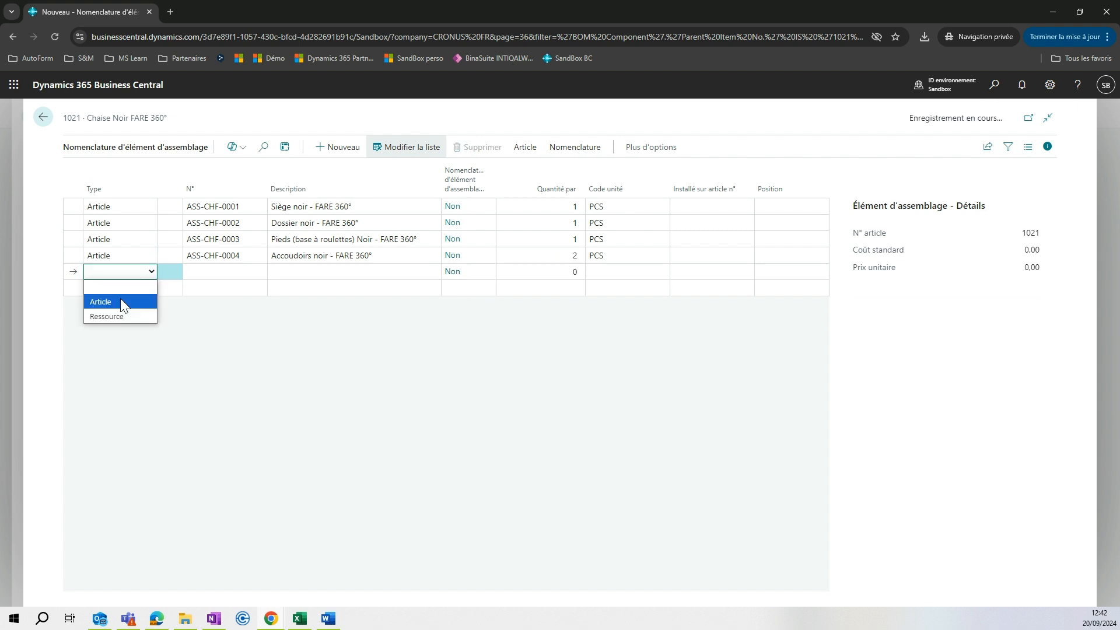
pyautogui.click(120, 302)
pyautogui.write('ass')
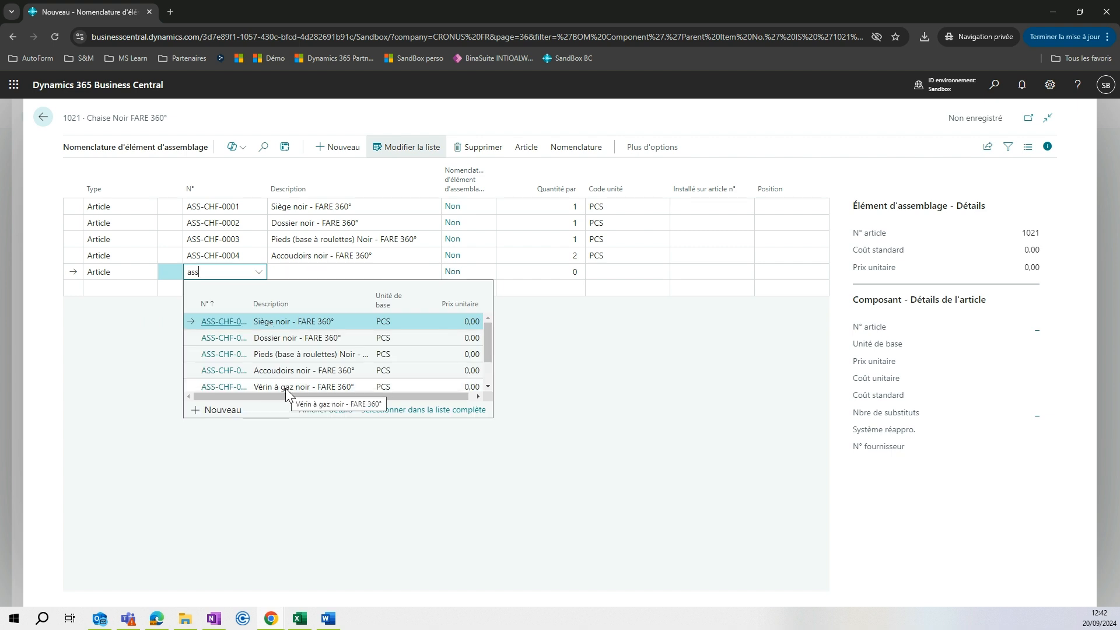
pyautogui.press('Down')
pyautogui.press('Down')
pyautogui.press('Down')
pyautogui.press('Down')
pyautogui.press('Return')
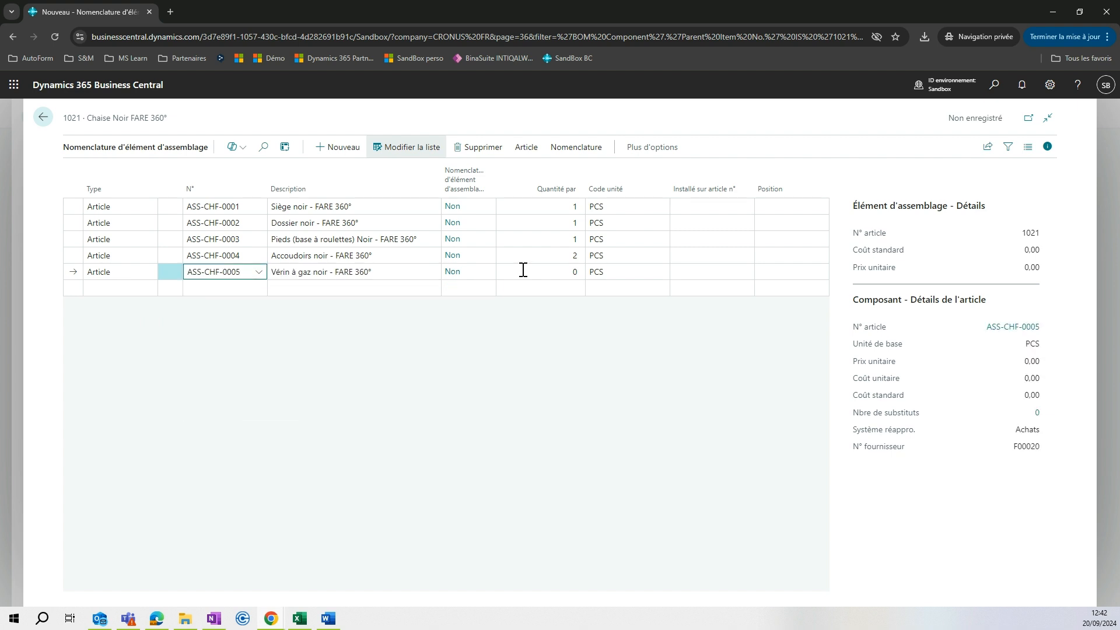
pyautogui.click(537, 270)
pyautogui.write('1')
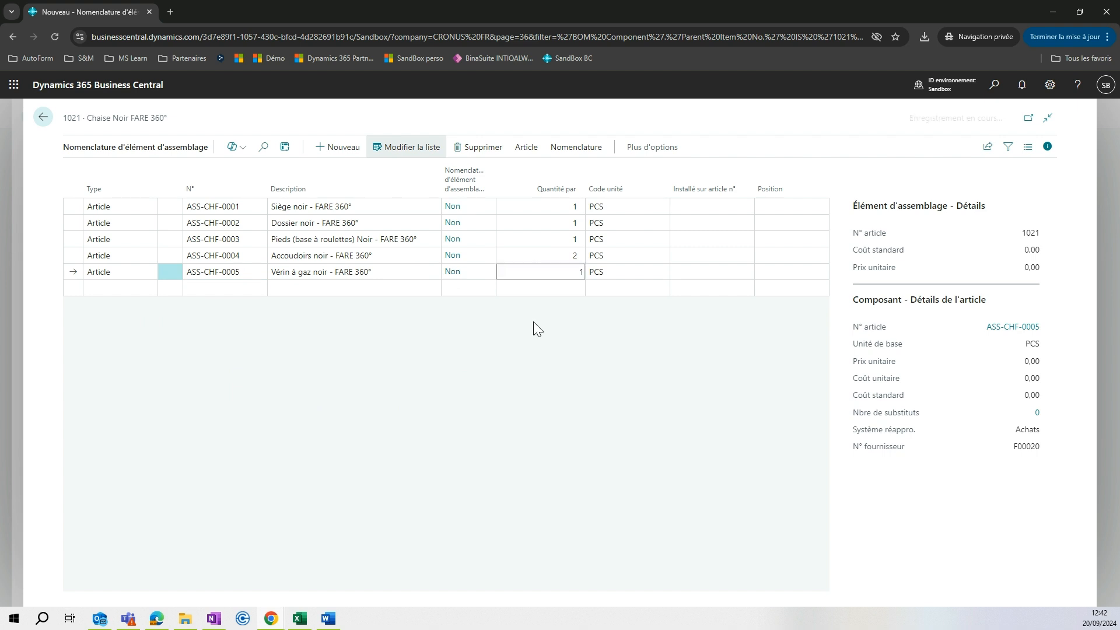
# - Finish editing the assembly BOM list and return to the chair's item card
pyautogui.click(404, 153)
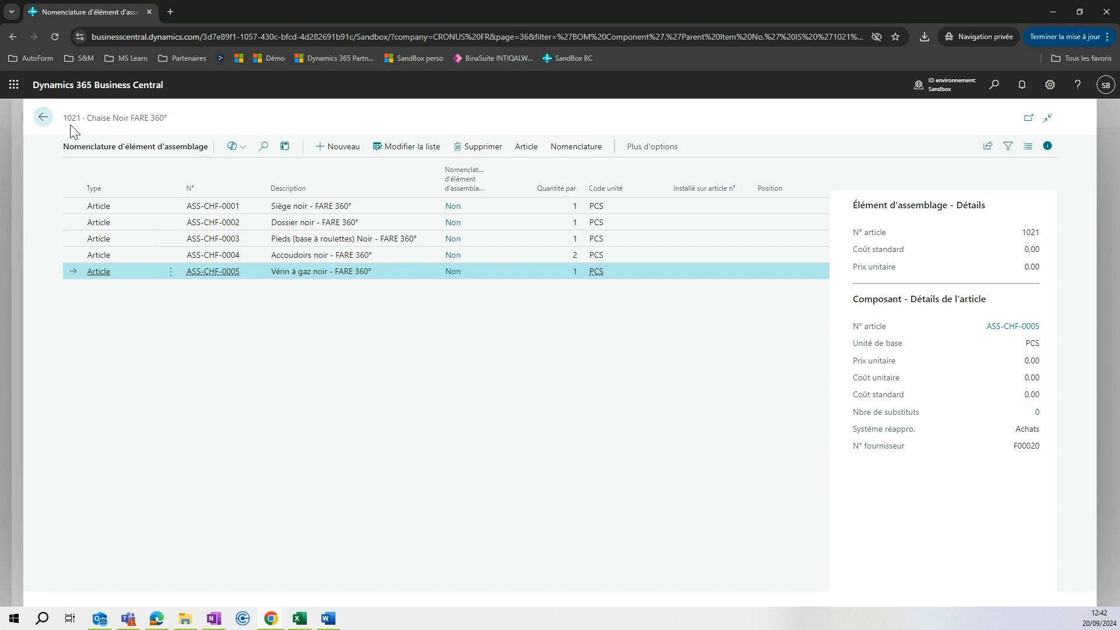
pyautogui.click(42, 119)
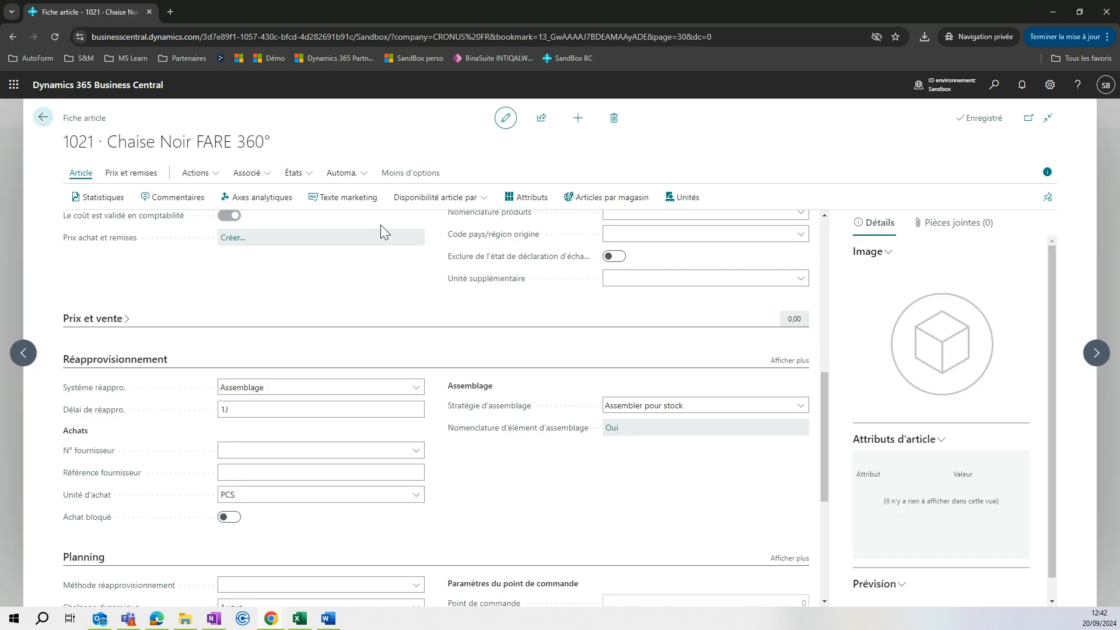
# - Review the item card's costing, posting and replenishment settings, check its assembly BOM components, and return to the card
pyautogui.scroll(1, 380, 226)
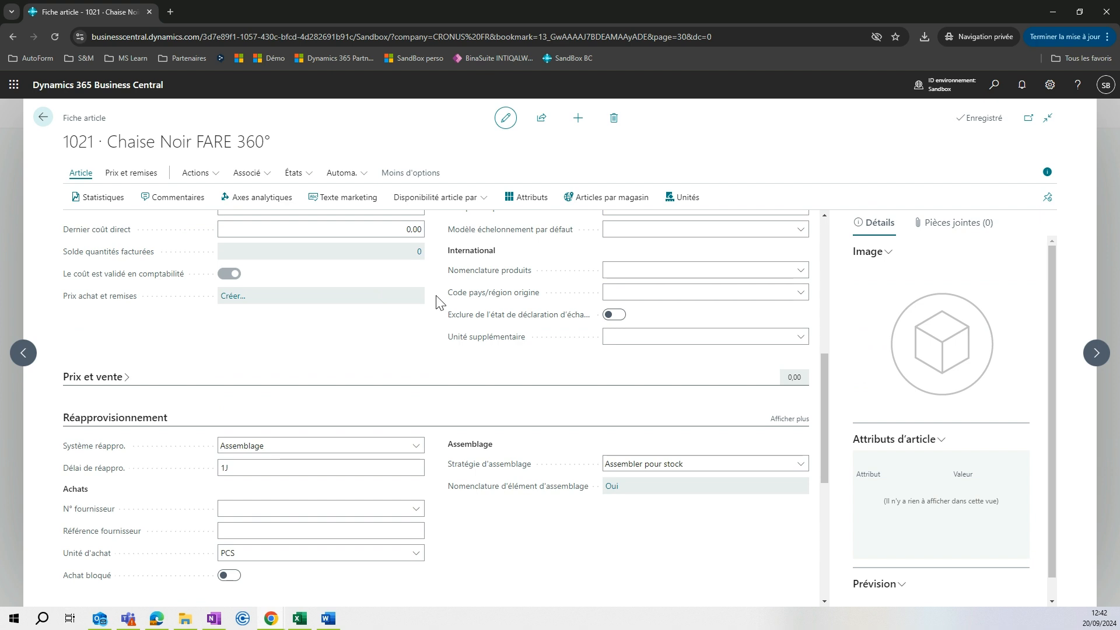
pyautogui.scroll(1, 438, 302)
pyautogui.scroll(1, 438, 302)
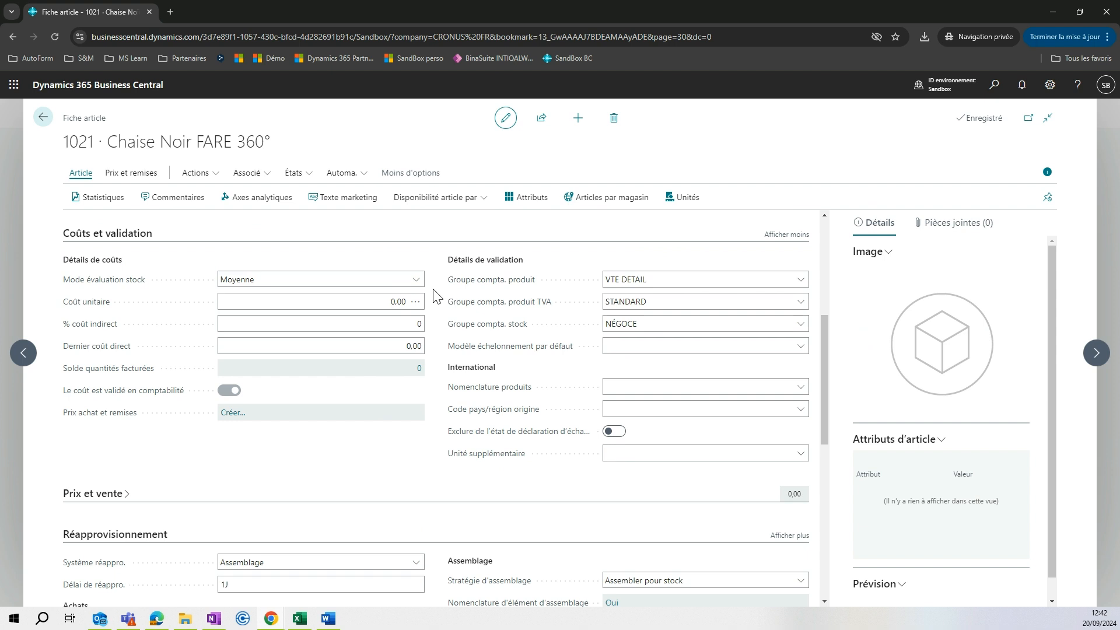
pyautogui.scroll(-1, 442, 298)
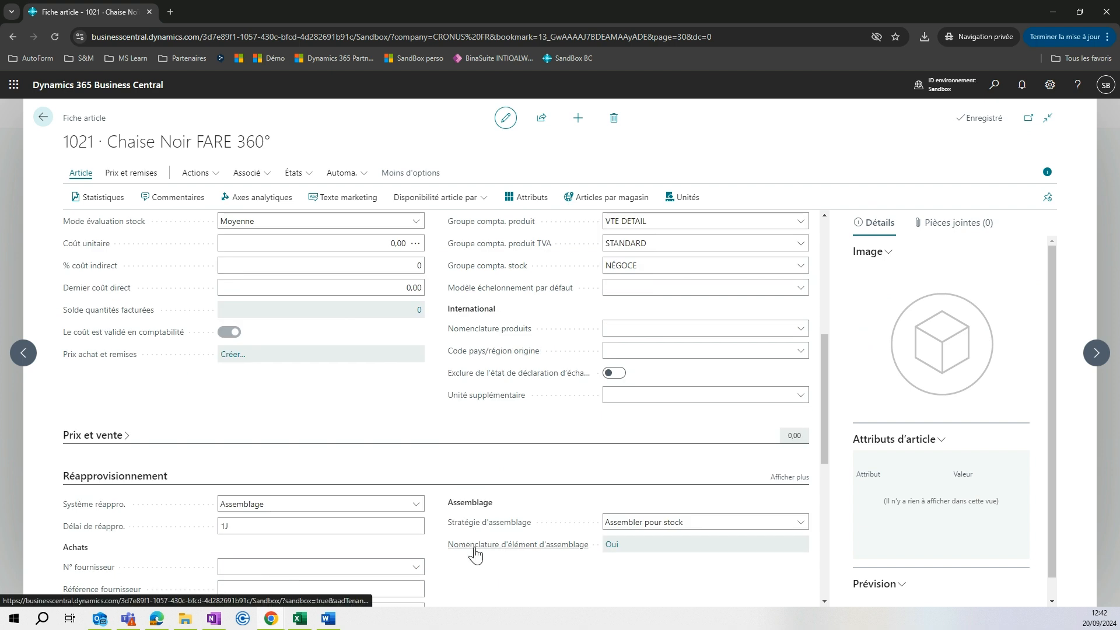
pyautogui.click(612, 548)
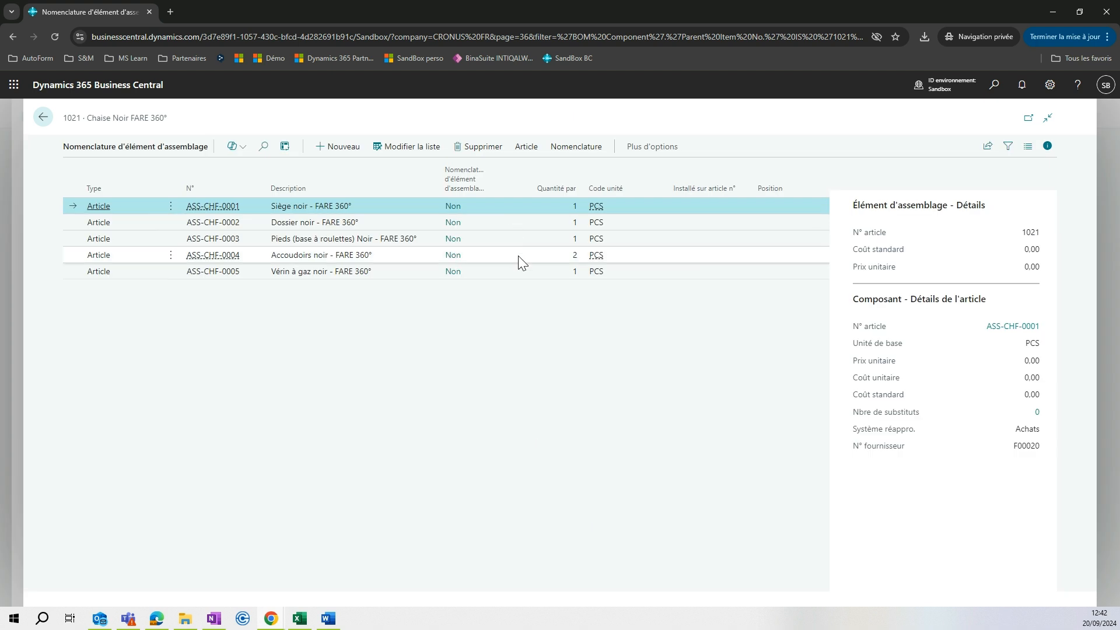
pyautogui.click(19, 306)
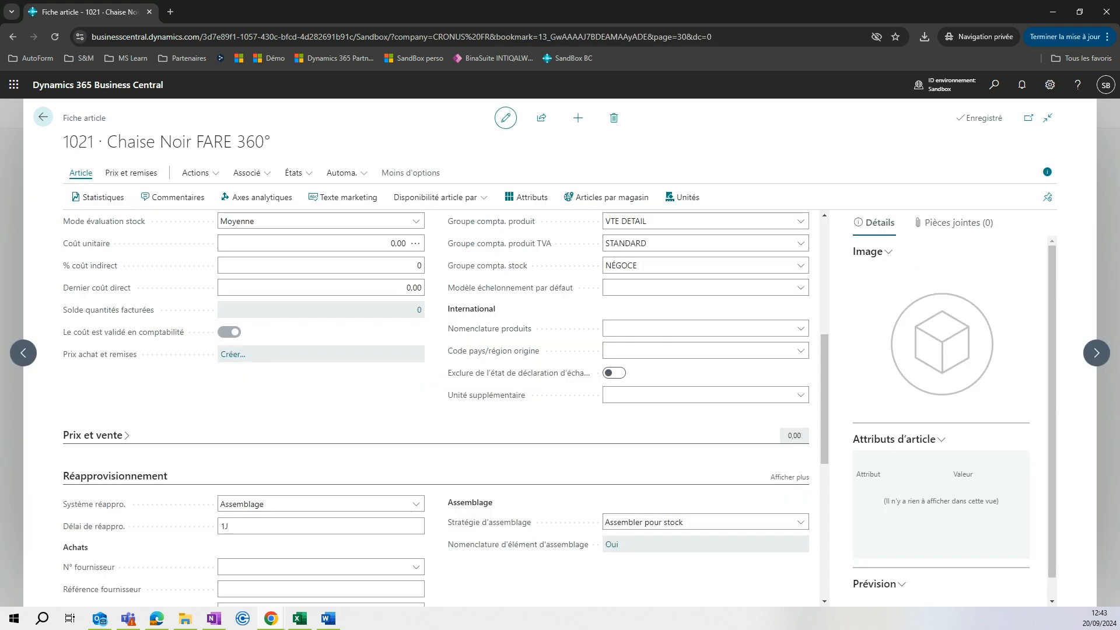